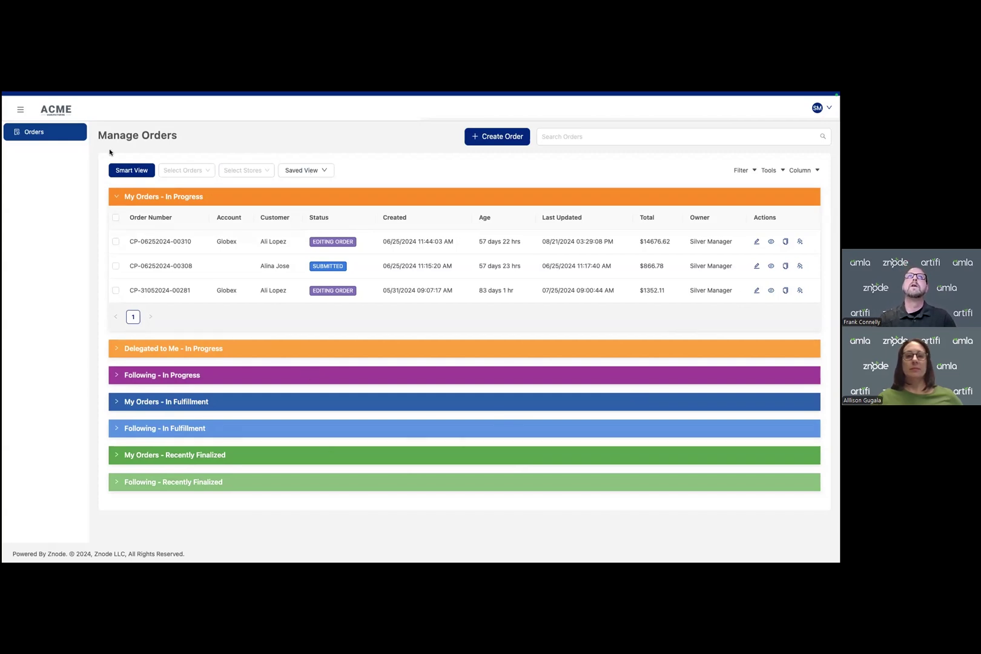
- Collapse the sidebar and review the order-type, store and saved-view options available for the order list
left_click(20, 109)
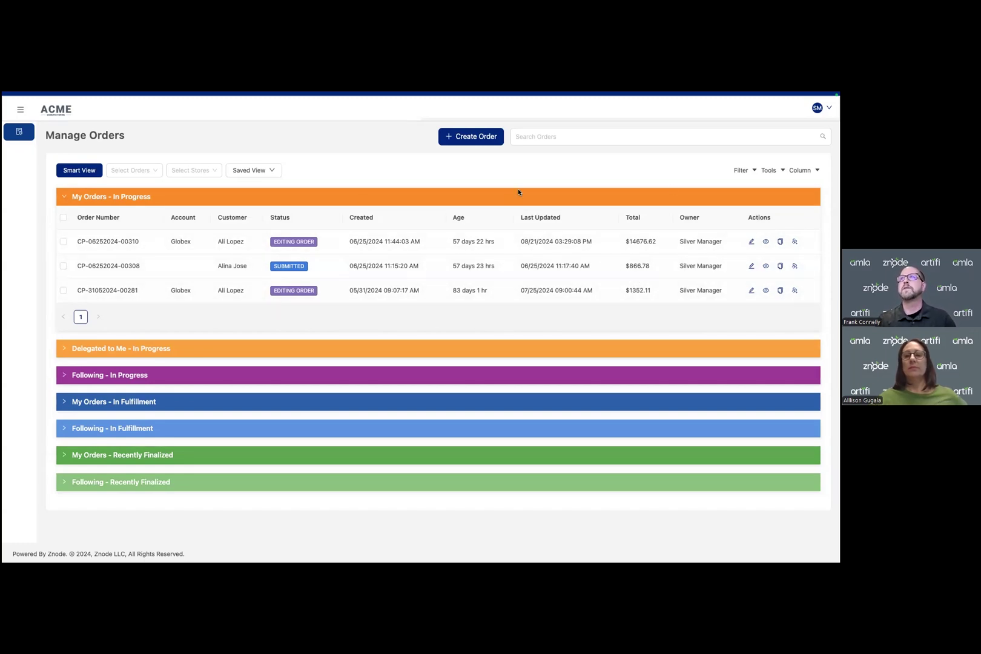
left_click(151, 171)
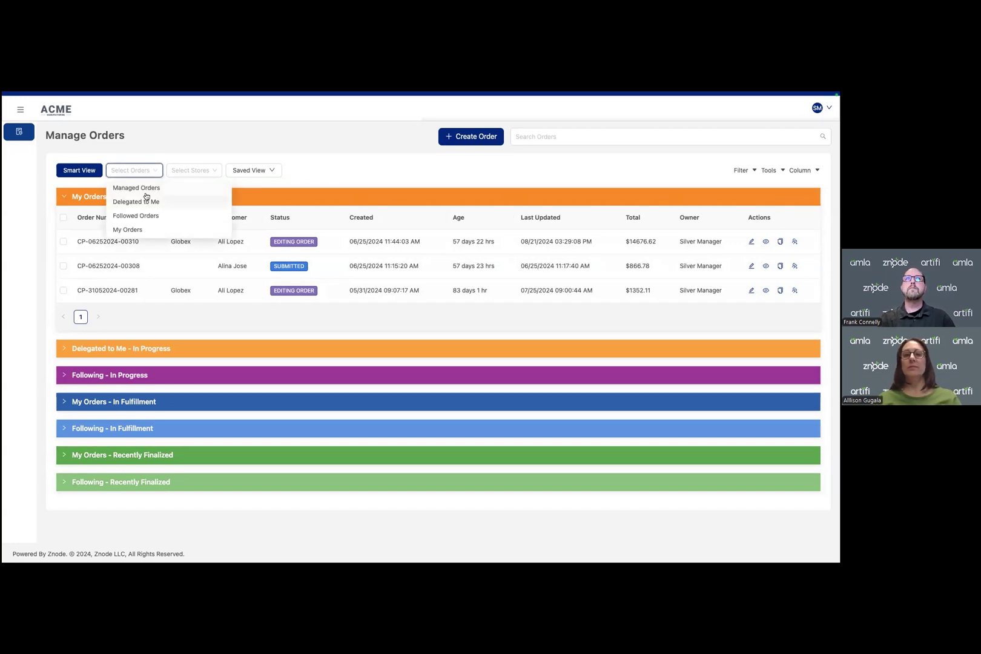
left_click(193, 168)
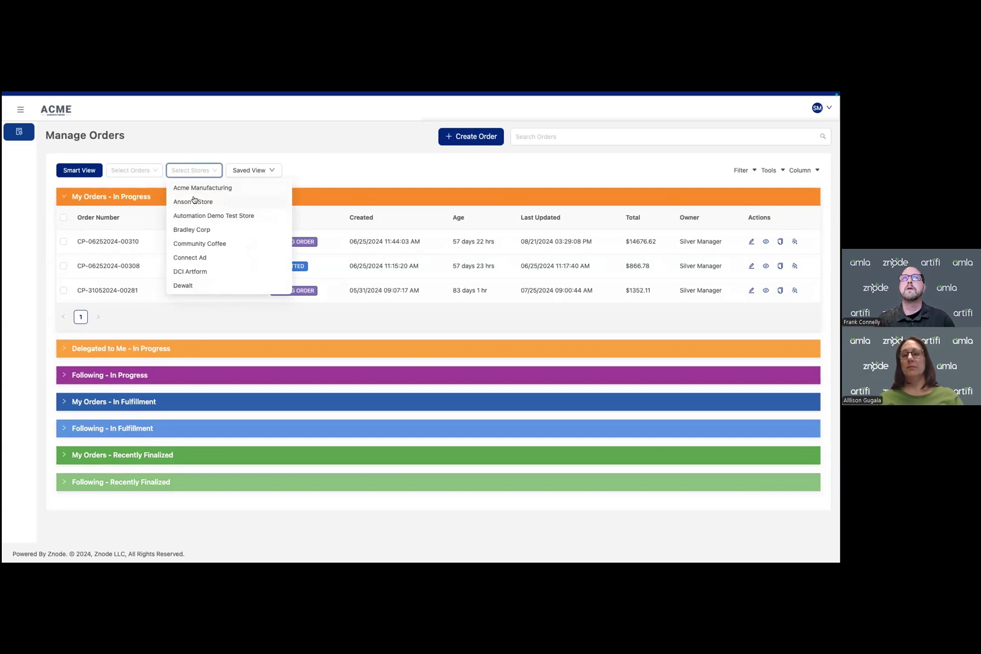
left_click(324, 171)
left_click(273, 170)
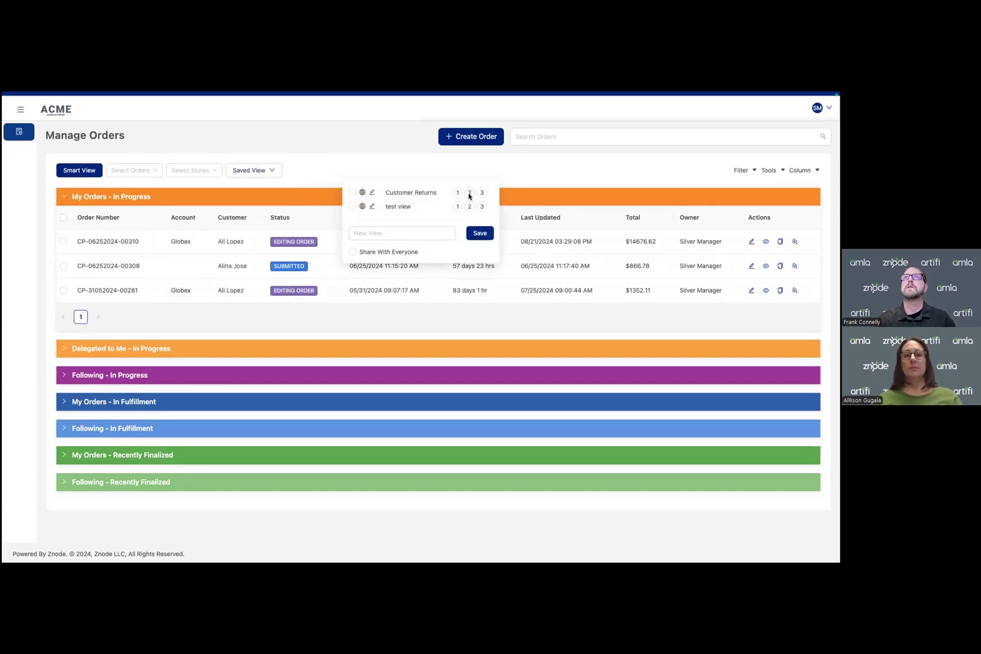
left_click(337, 167)
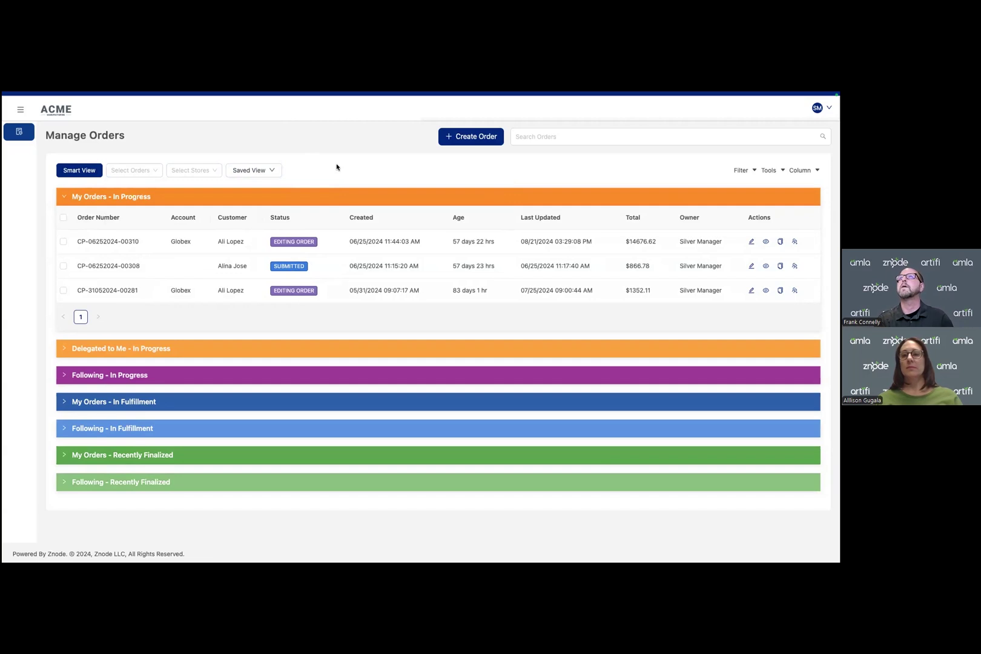
- Review the column filter settings, the bulk order tools and the order search on Manage Orders
left_click(753, 170)
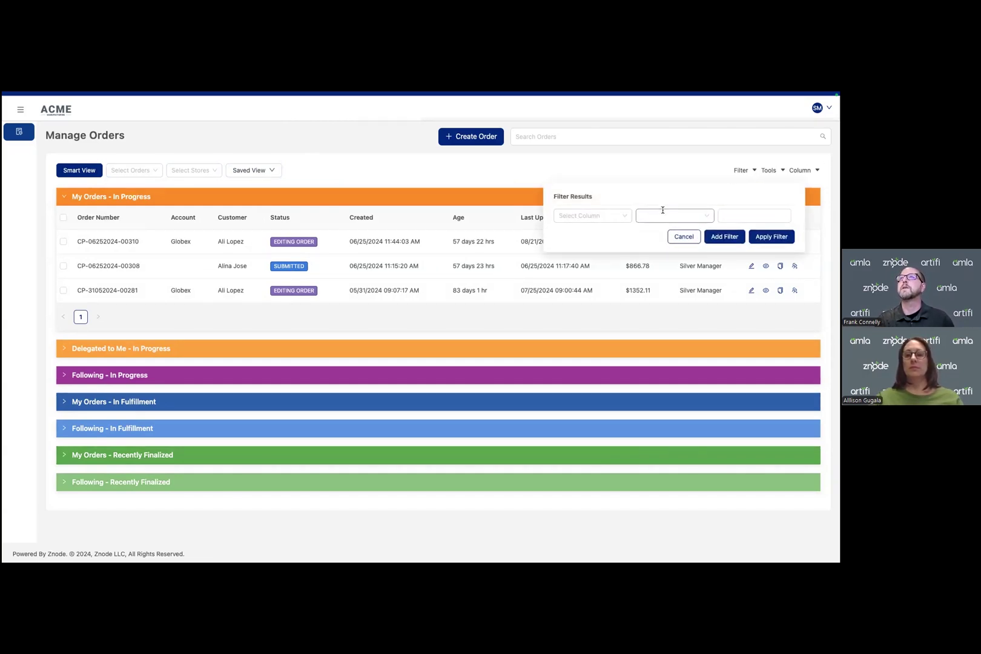
left_click(771, 170)
left_click(779, 172)
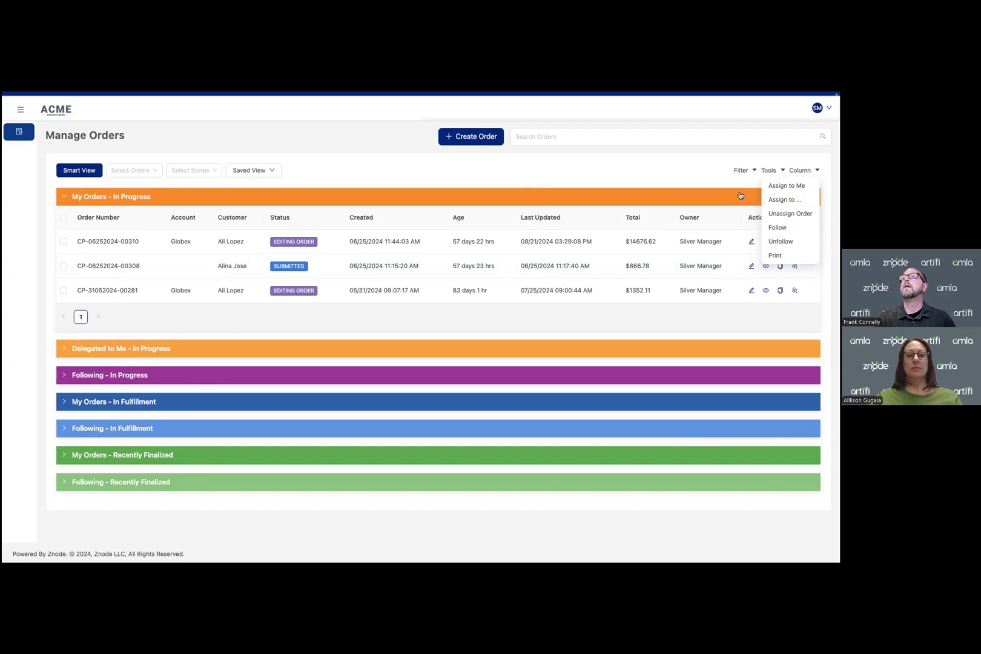
left_click(698, 173)
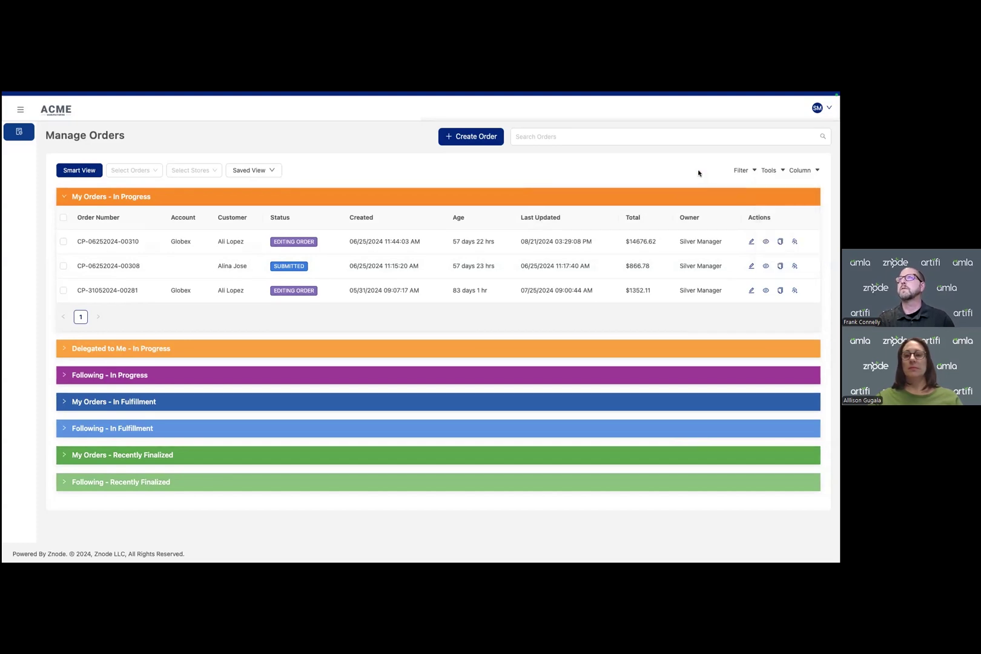
left_click(607, 136)
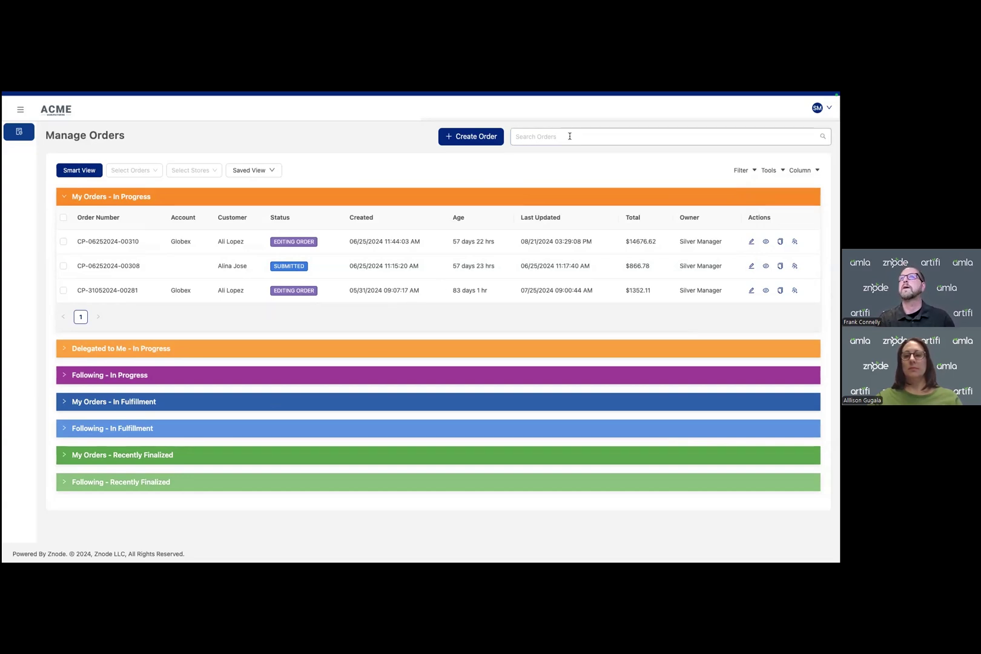
- Open the first Globex order under My Orders - In Progress and mark its Get Need By Date flag as completed
left_click(111, 242)
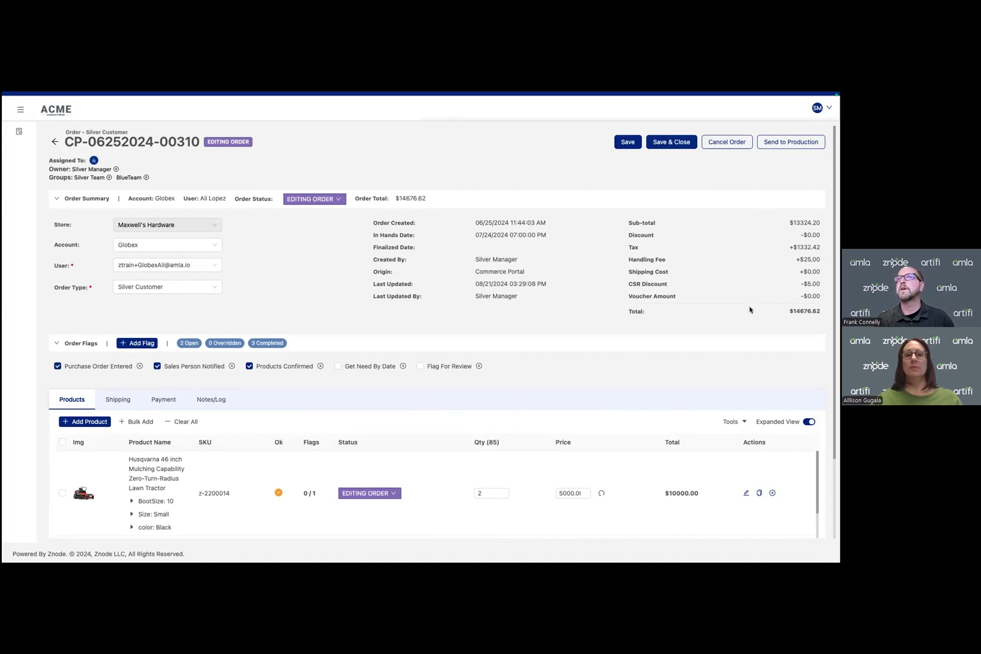
scroll(565, 320, "down", 1)
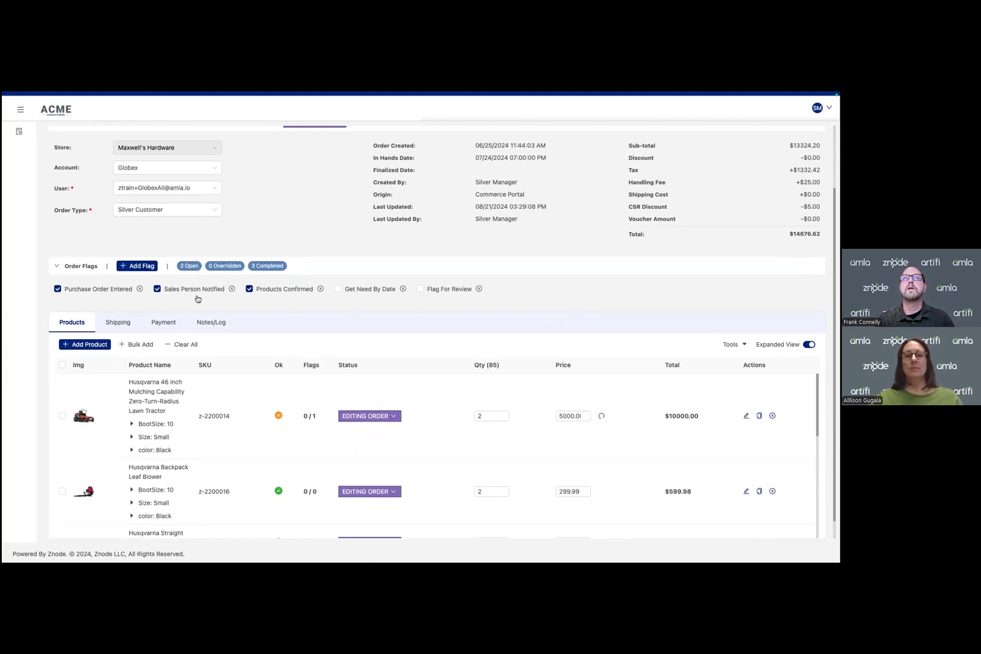
left_click(339, 288)
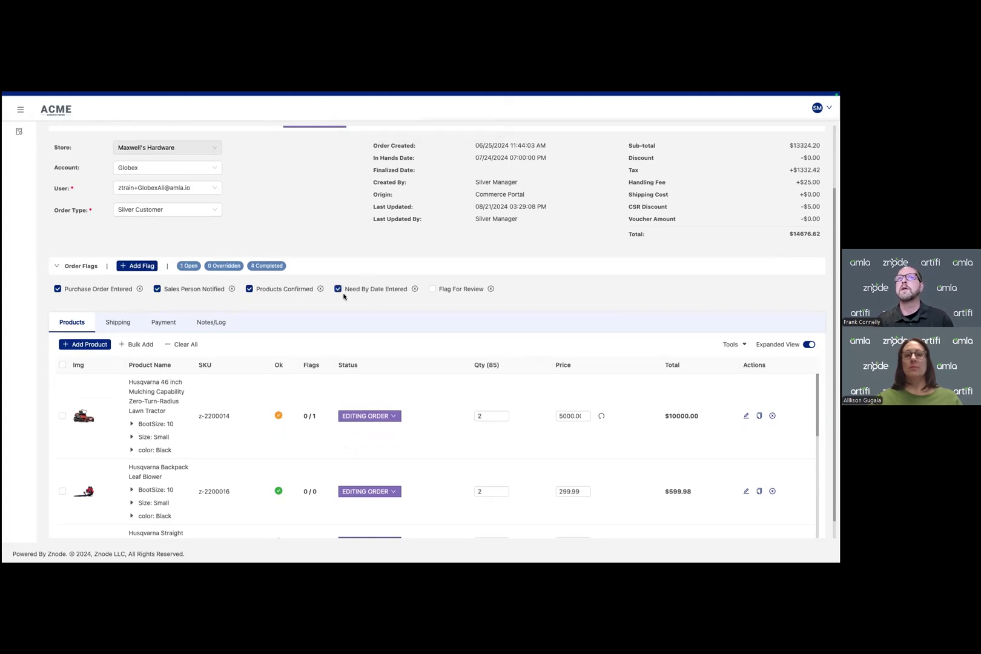
left_click(337, 289)
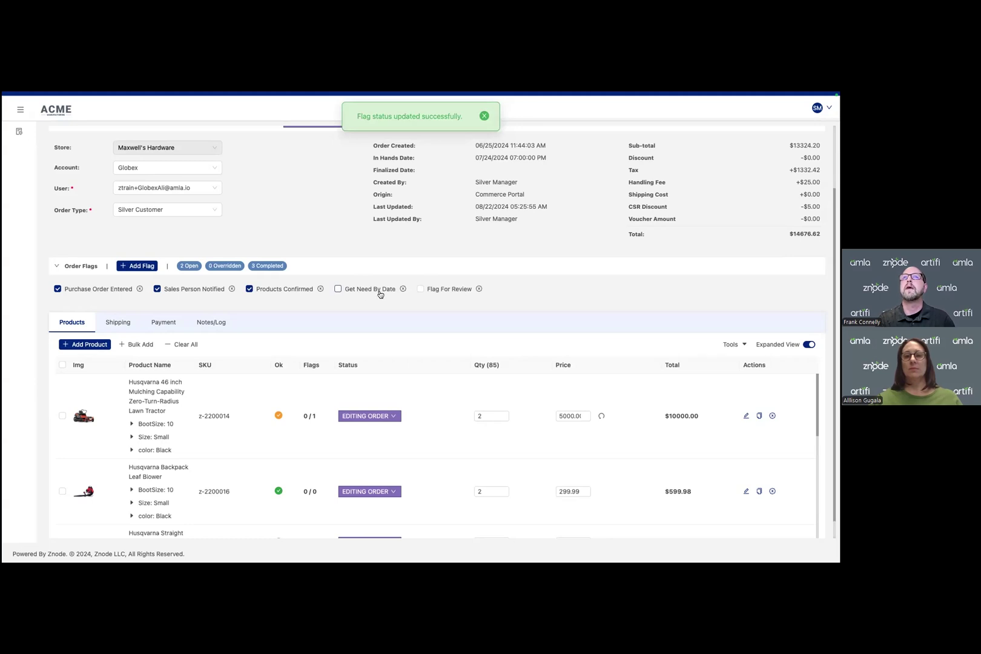
left_click(338, 289)
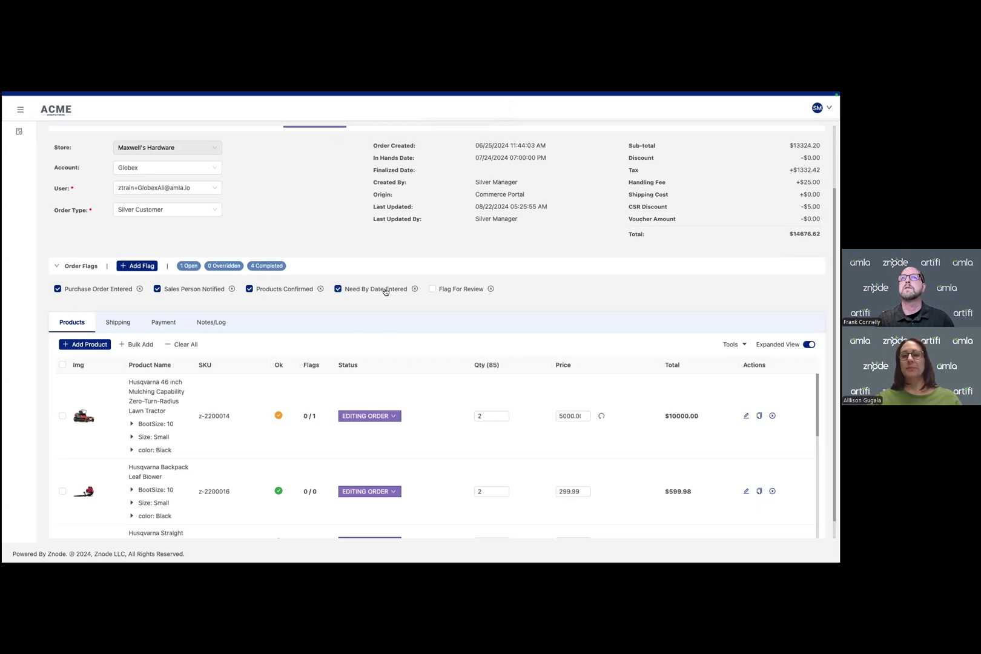
- Look through the order flags that can be added to the order without adding any
left_click(138, 266)
scroll(374, 332, "down", 1)
scroll(375, 331, "up", 1)
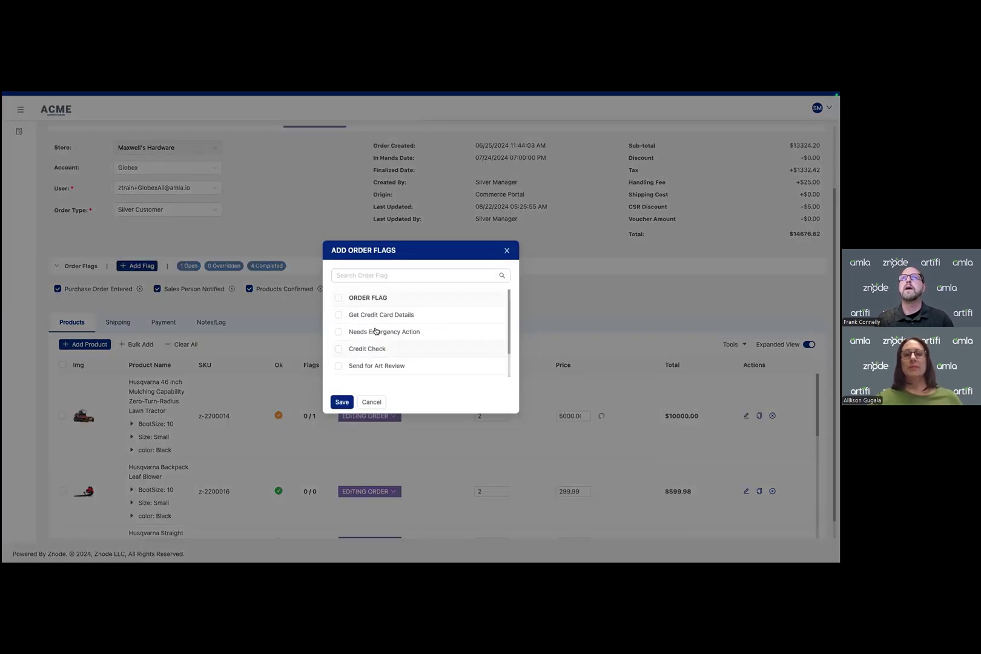
left_click(508, 251)
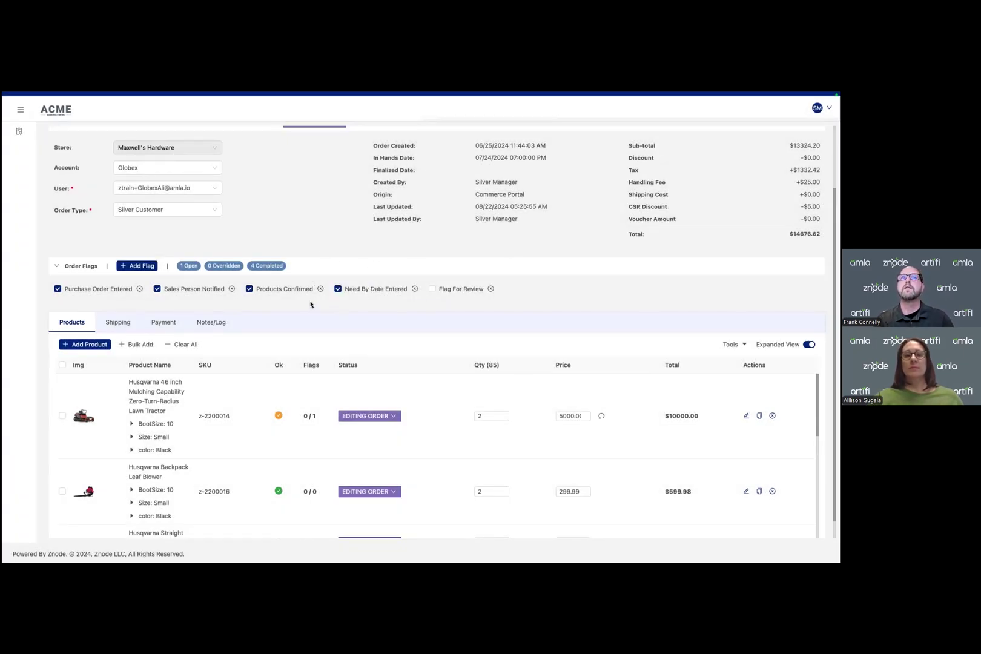
- Examine the order's product lines and the Husqvarna lawn tractor's edit page, including its full description and item note, and return to the order
scroll(311, 305, "down", 1)
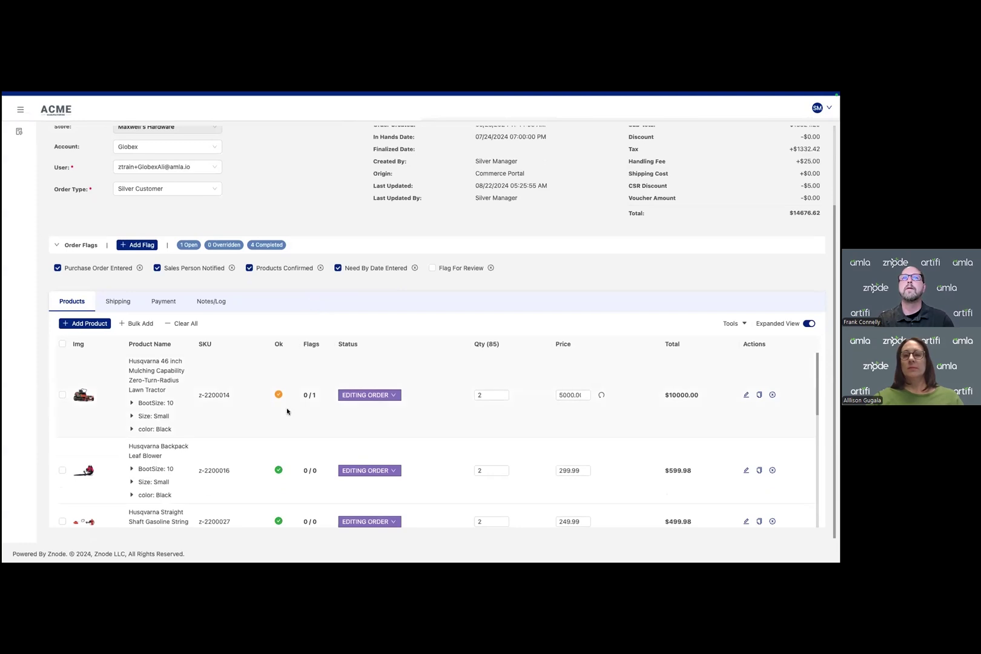
scroll(287, 412, "down", 5)
scroll(285, 409, "down", 1)
scroll(287, 402, "up", 4)
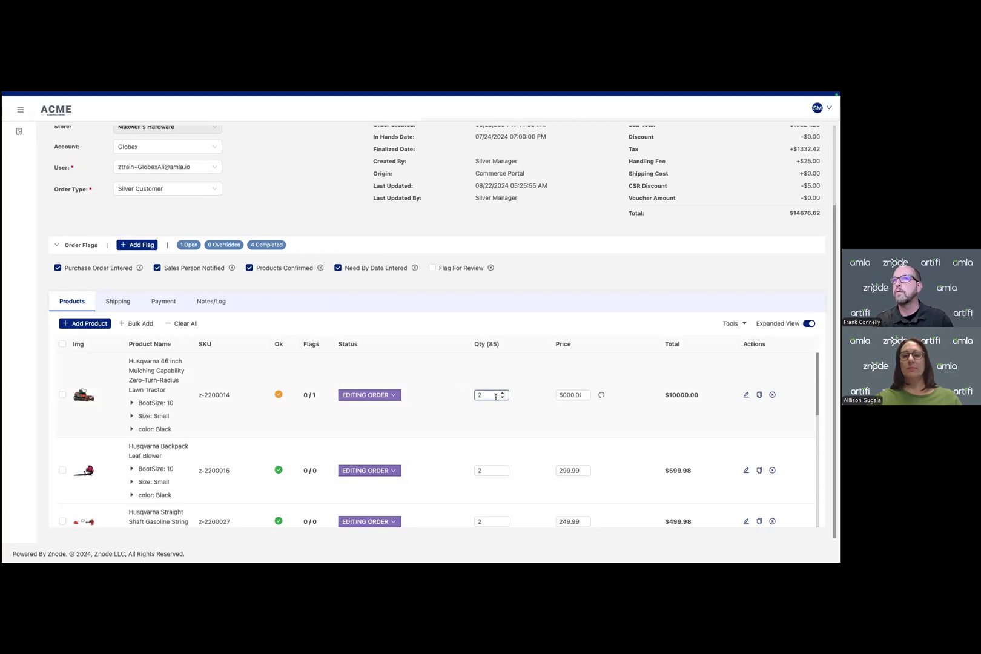
left_click(745, 395)
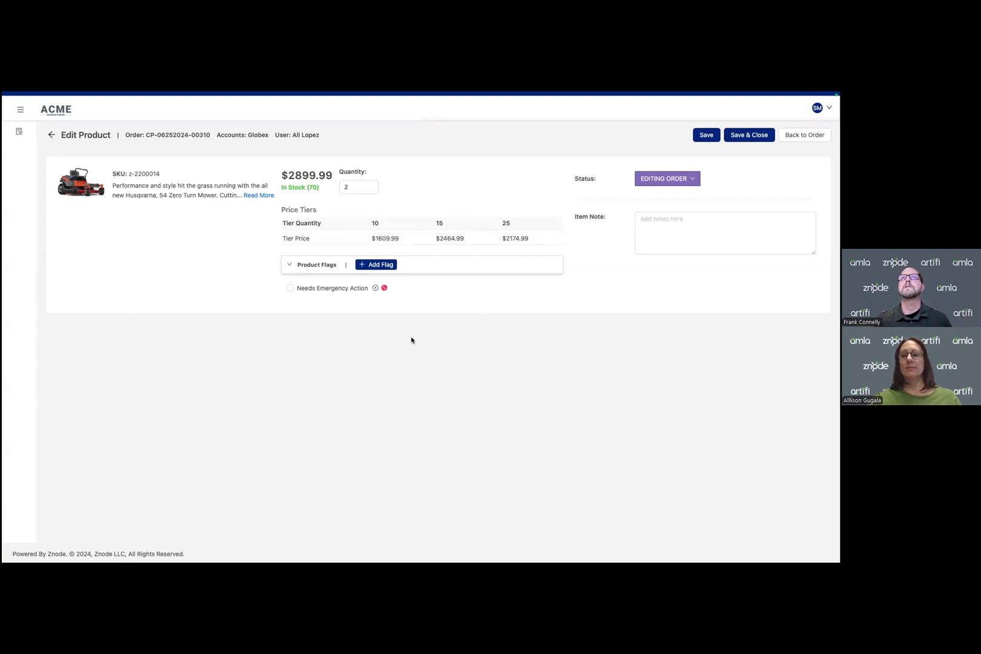
left_click(258, 195)
left_click(670, 220)
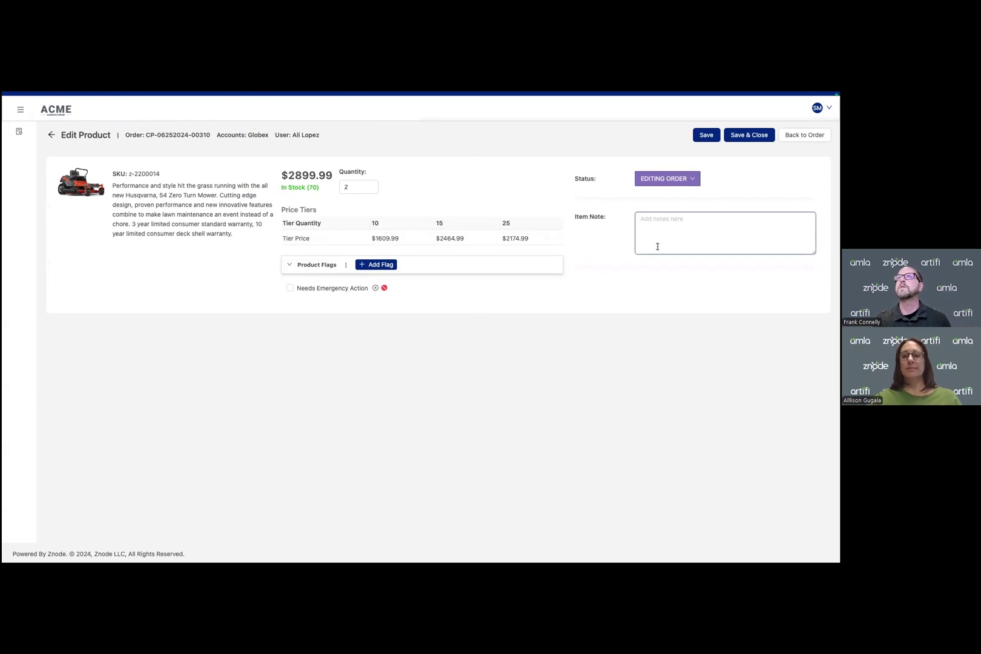
left_click(805, 139)
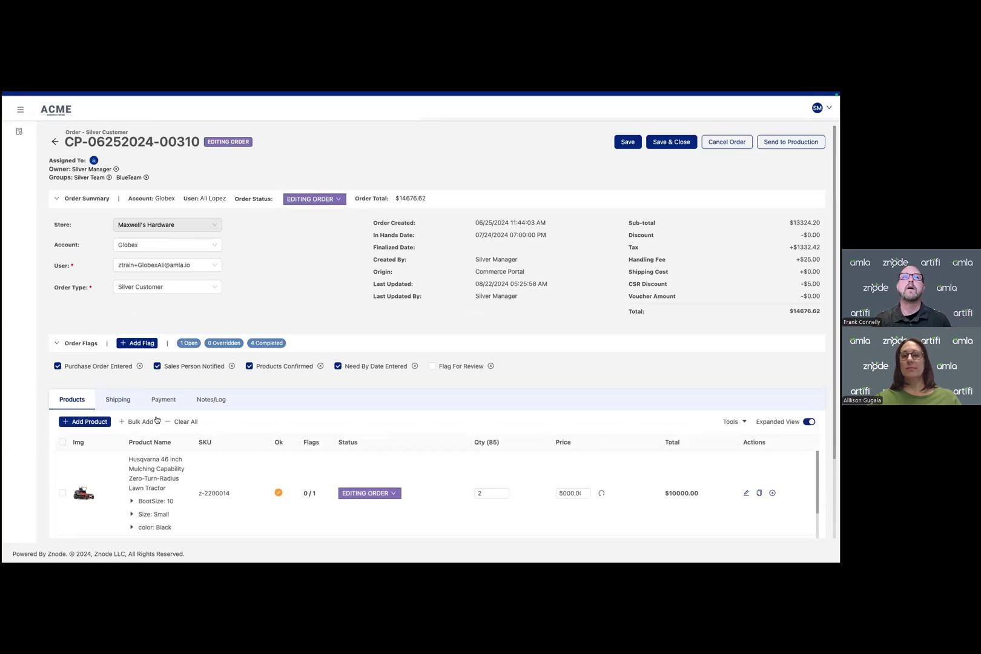
- View the American Standard Gold 95v Furnace's details, specifications and shipping information among the products to add, and return to the order
left_click(90, 421)
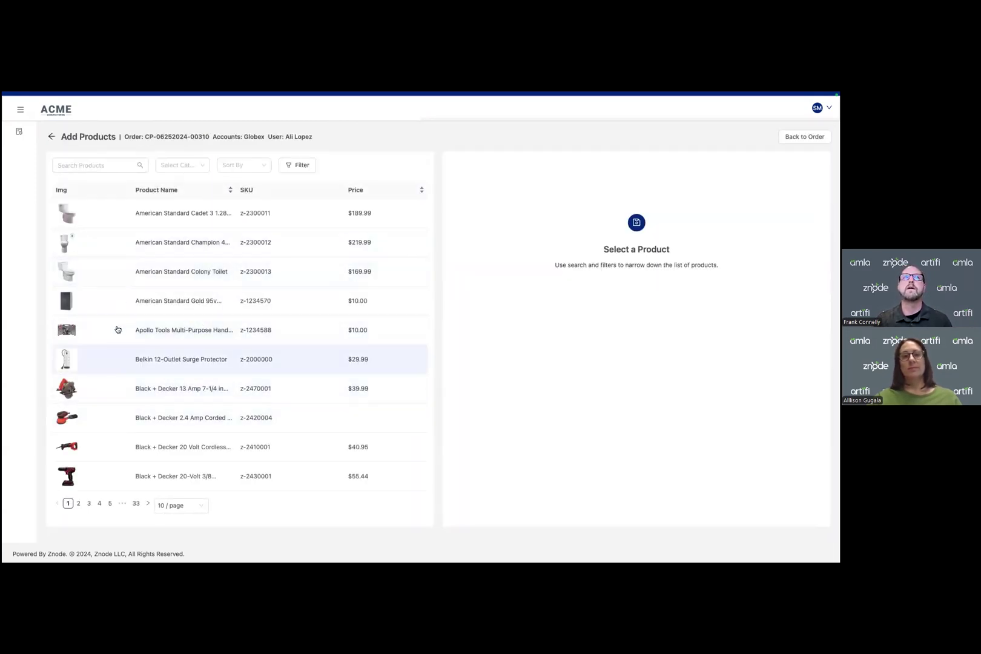
left_click(131, 300)
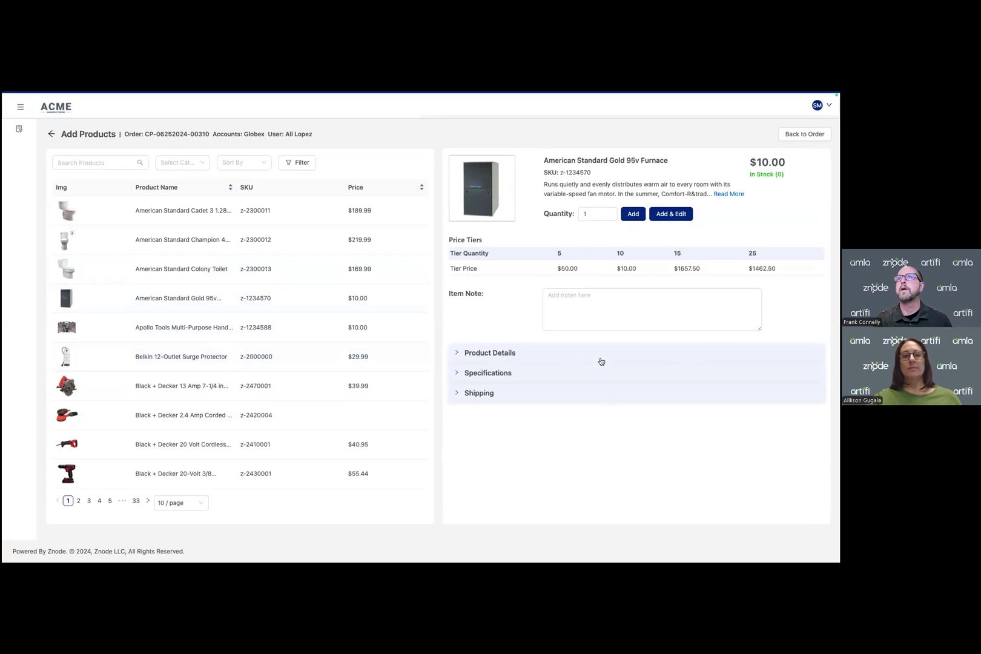
left_click(494, 355)
left_click(491, 417)
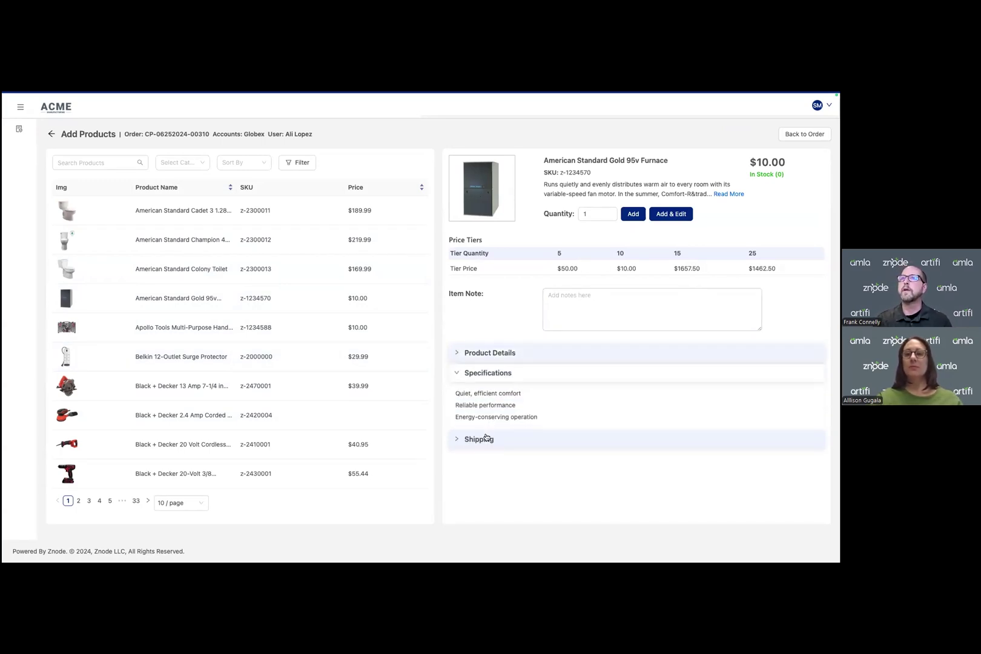
left_click(486, 437)
left_click(489, 355)
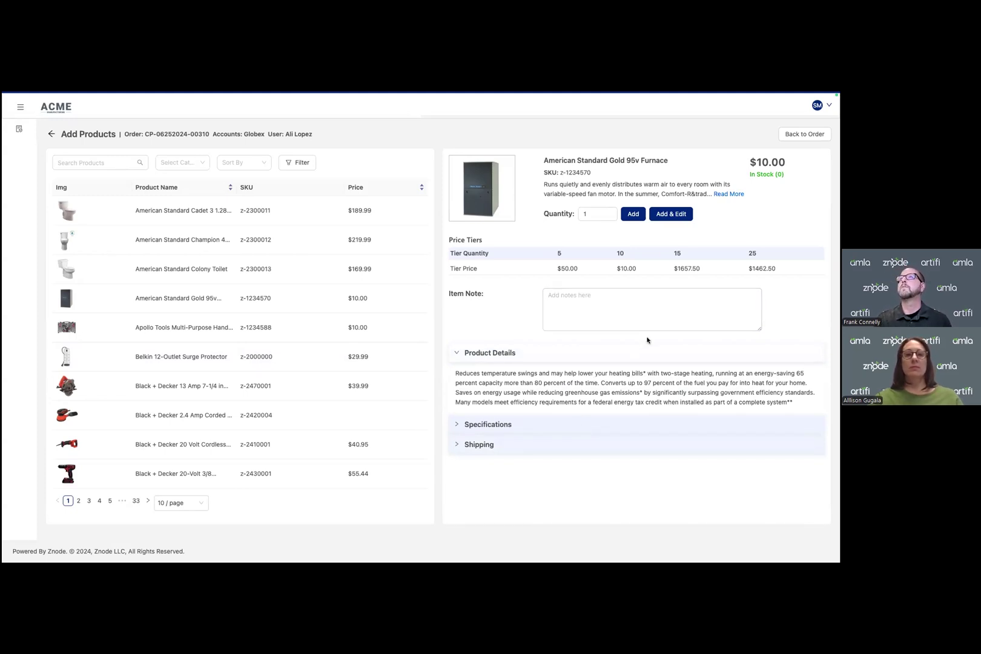
left_click(49, 132)
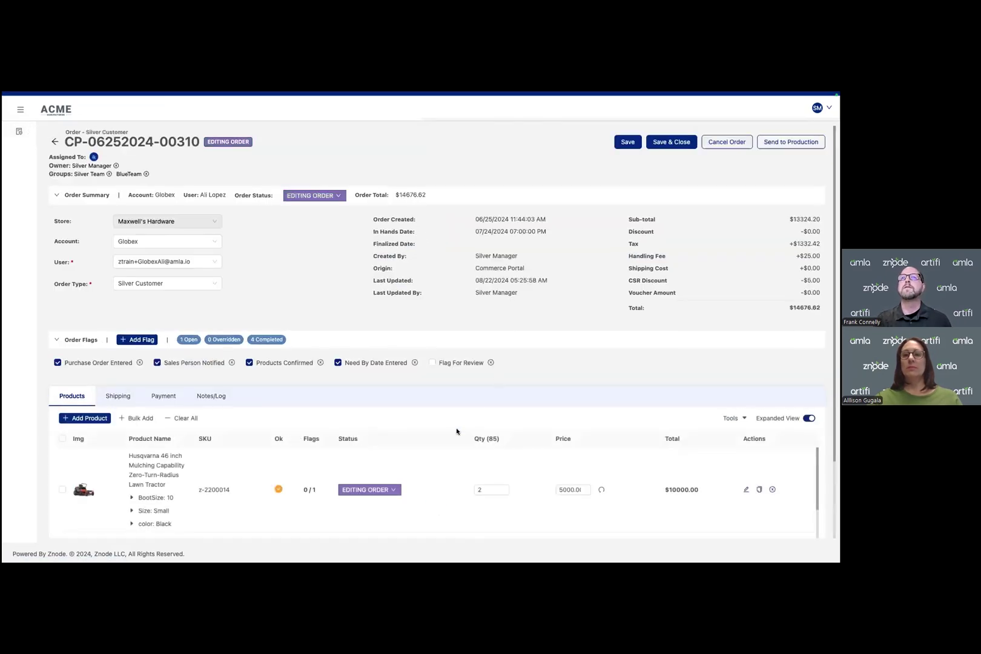
- Review the order's shipping details and its payment details, including the purchase order field
scroll(455, 431, "down", 1)
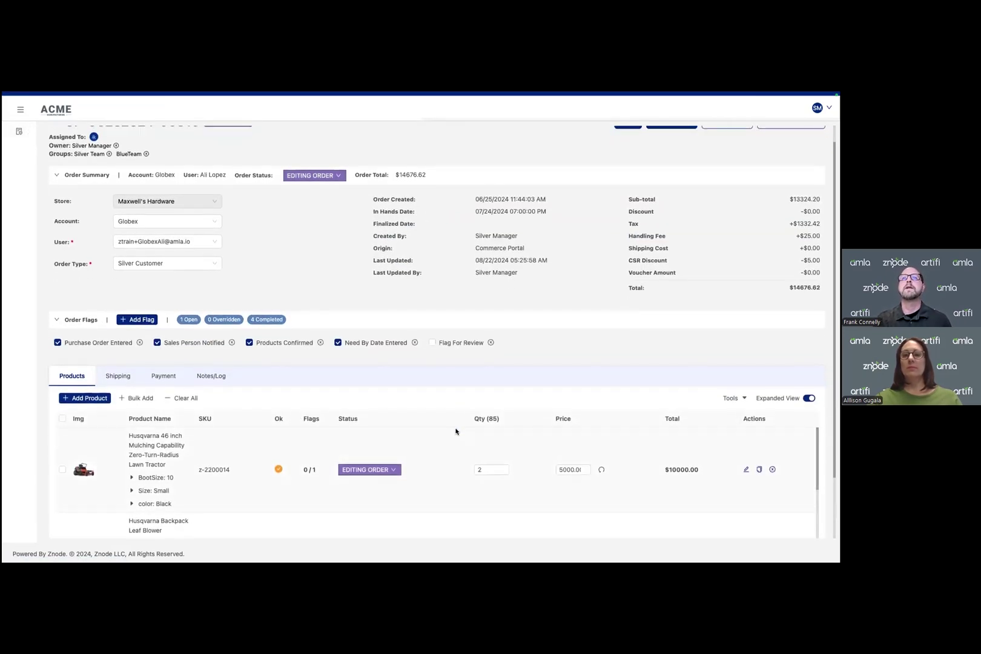
scroll(455, 430, "down", 1)
left_click(121, 359)
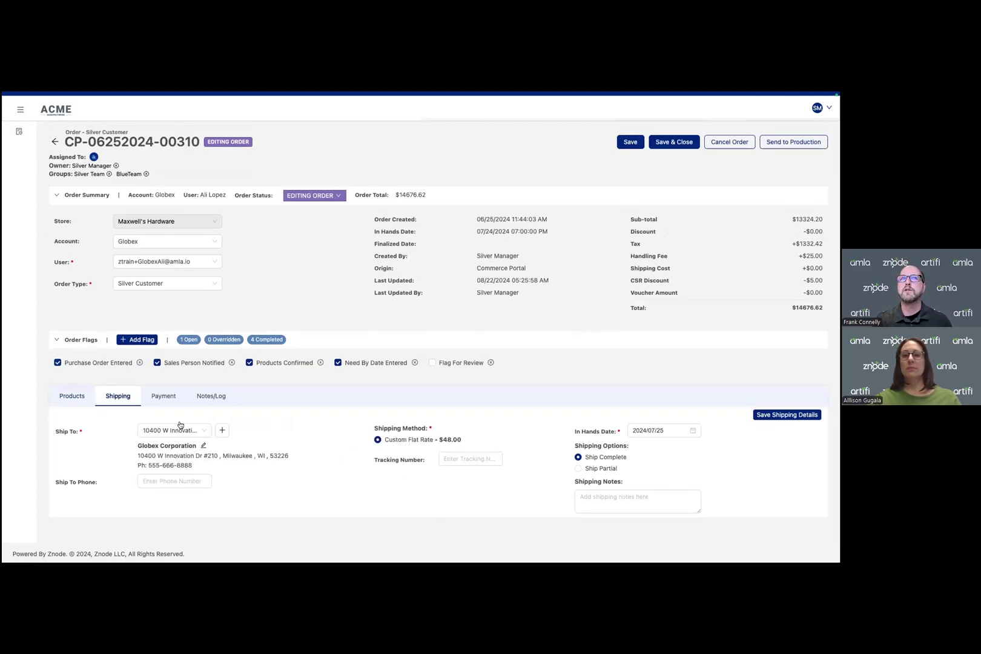
left_click(167, 393)
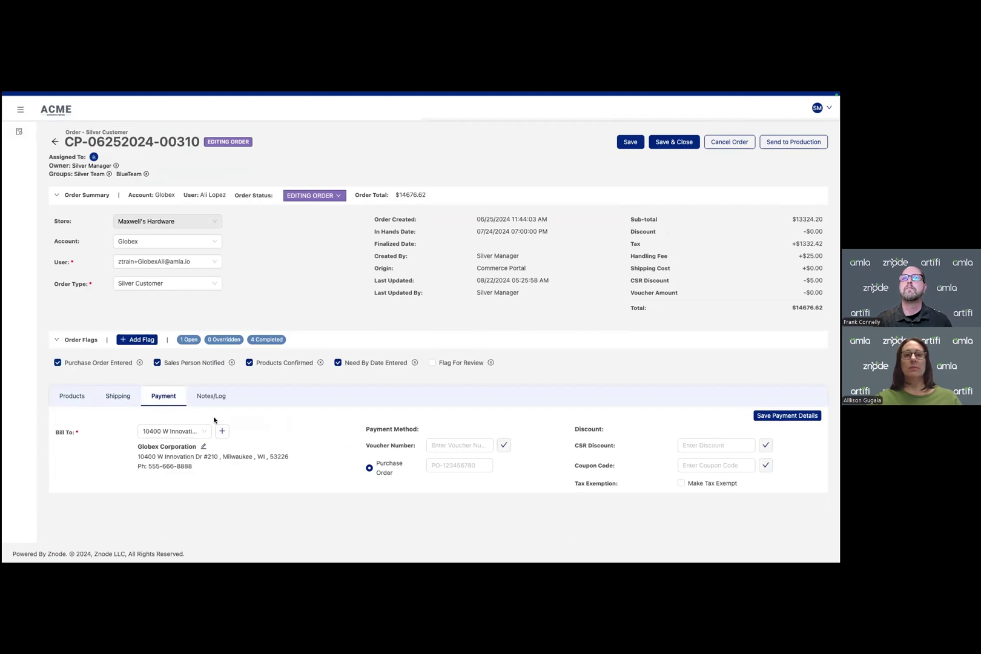
left_click(459, 464)
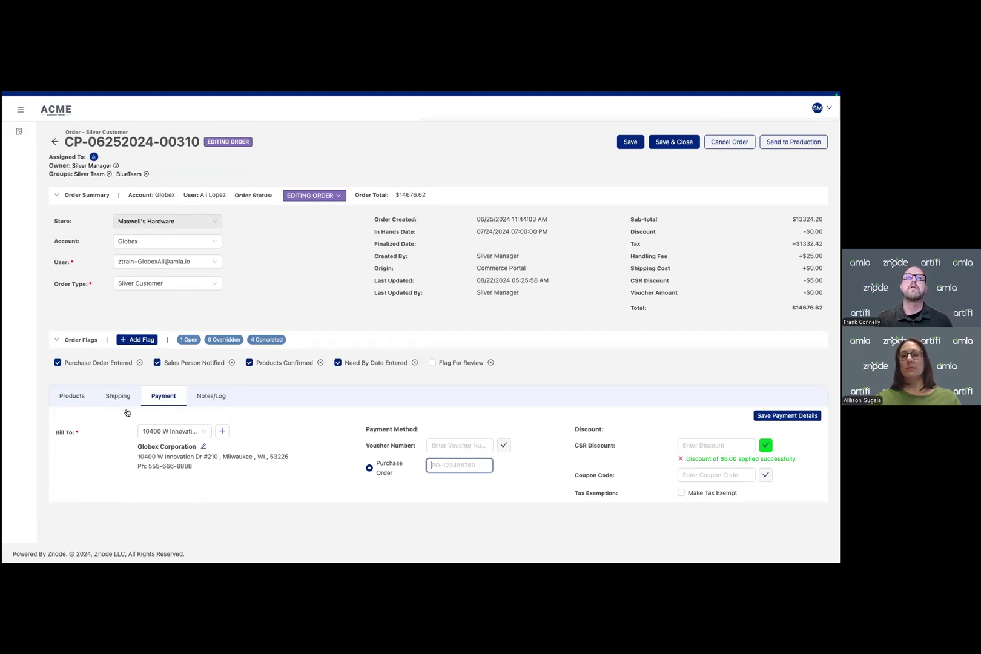
- Read through the order's notes and change log entries
left_click(215, 396)
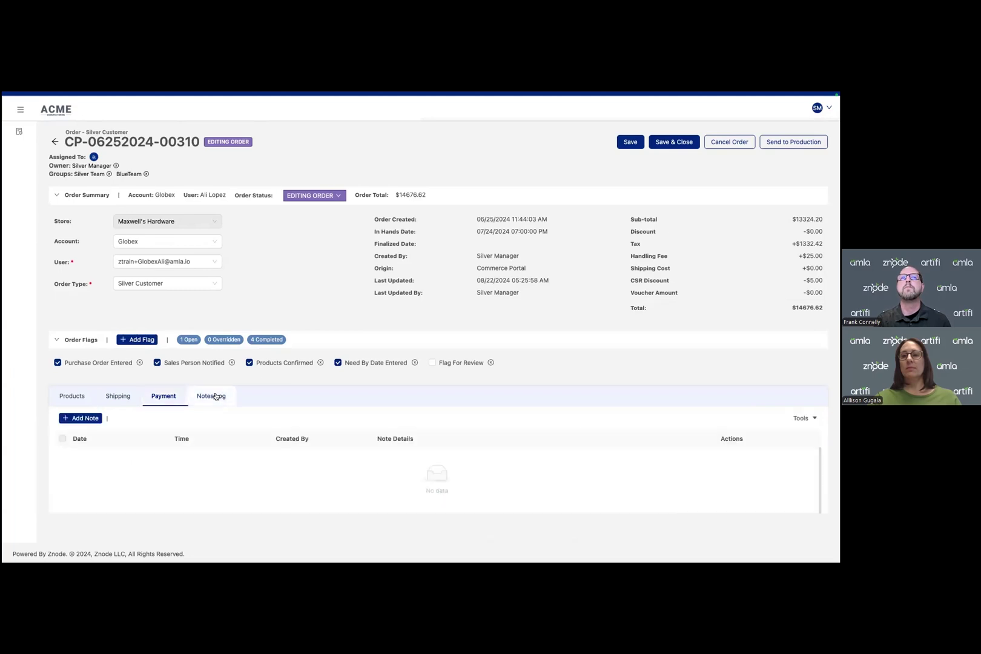
scroll(458, 468, "down", 2)
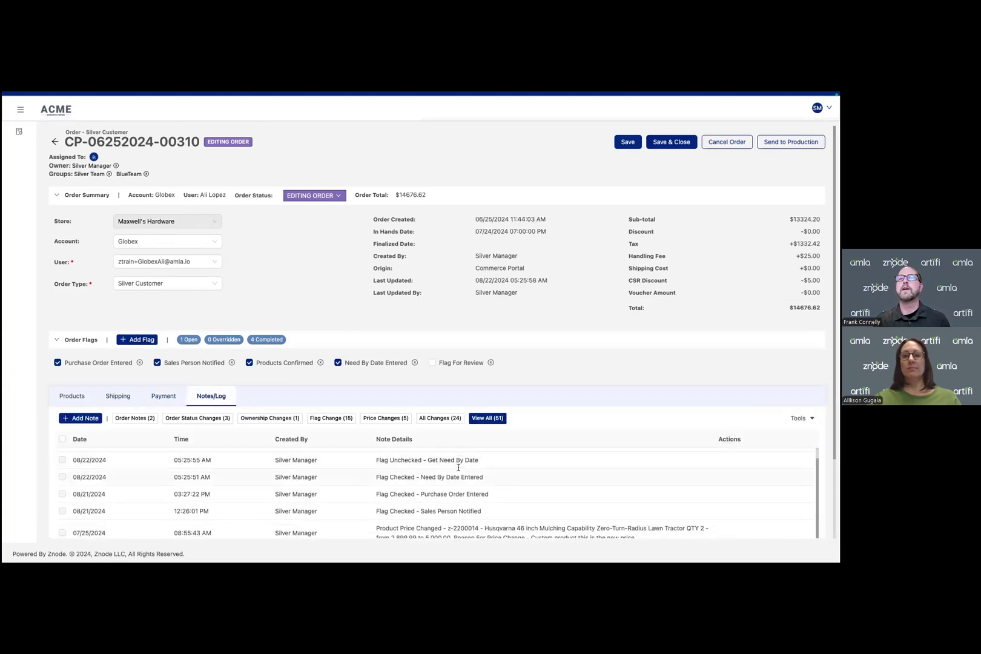
scroll(458, 467, "down", 1)
scroll(457, 479, "down", 2)
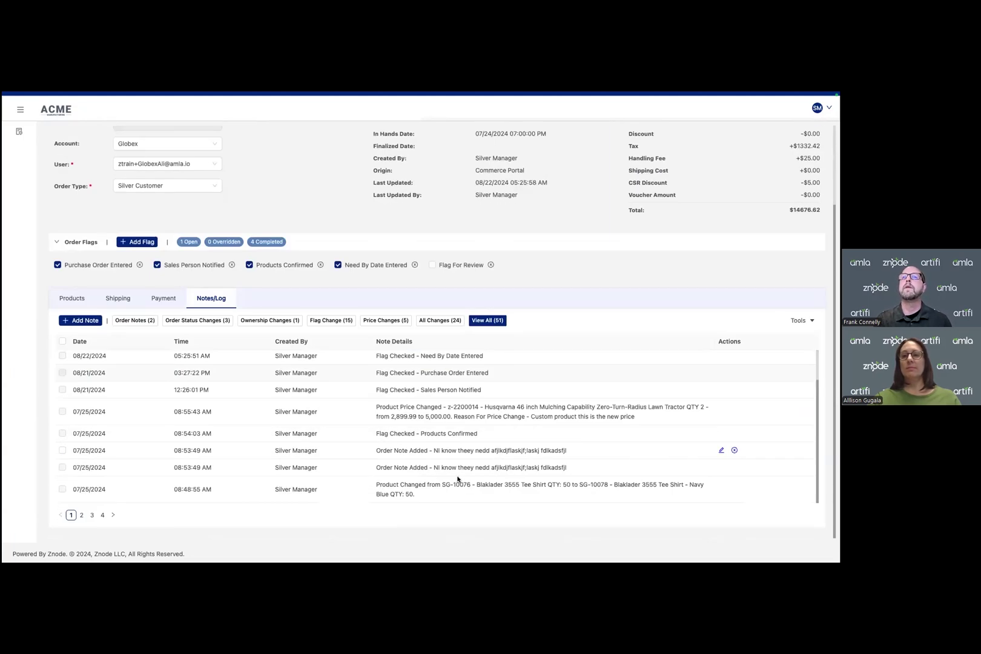
scroll(458, 479, "up", 5)
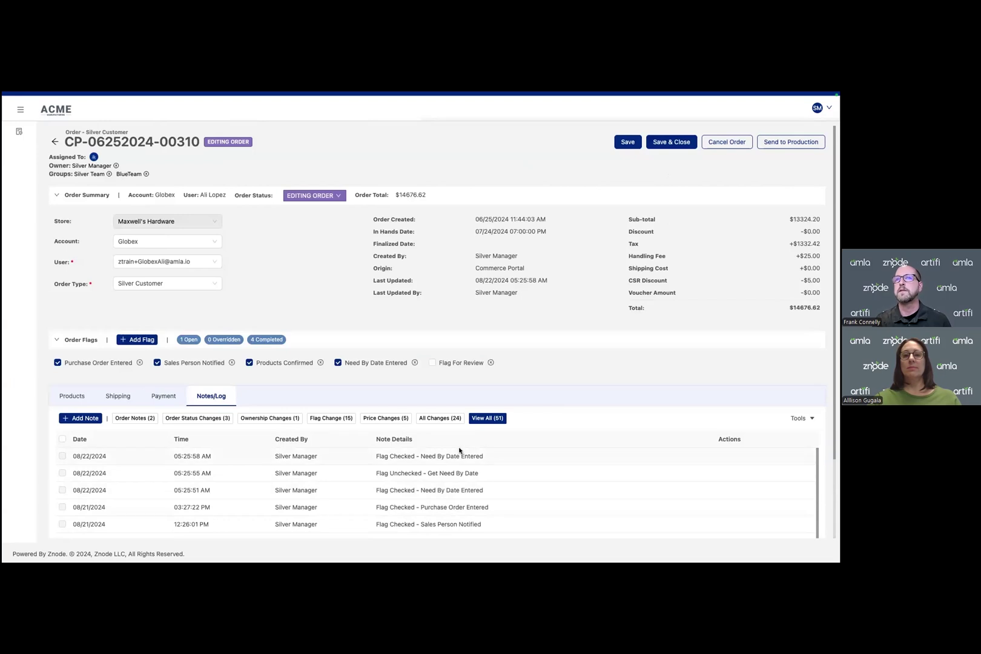
scroll(451, 485, "down", 1)
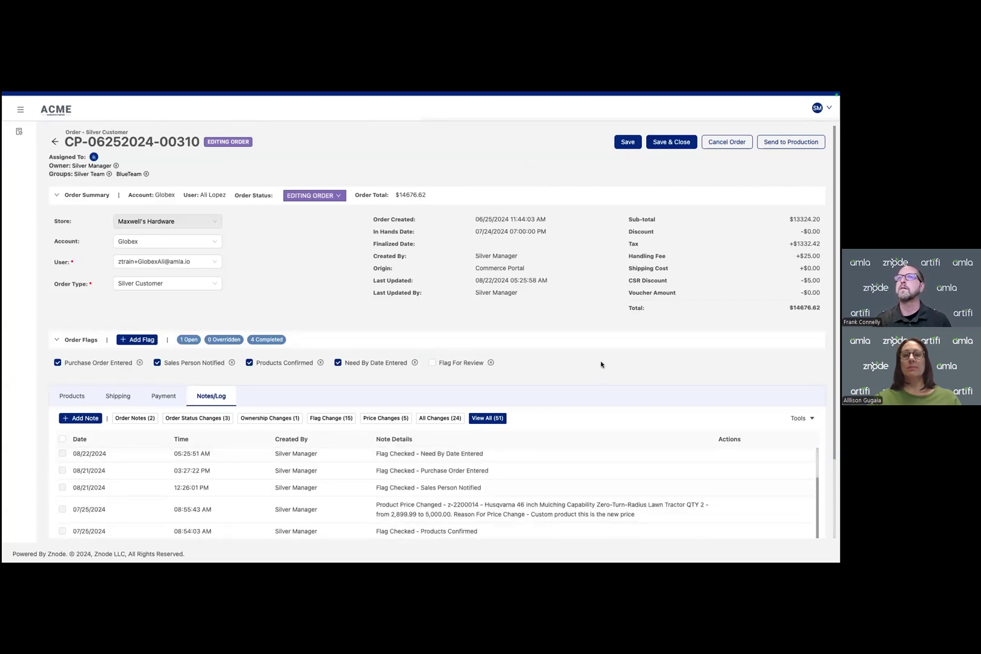
- Look over the remaining notes and log entries with their filters, and return to the order's product lines
scroll(600, 364, "down", 2)
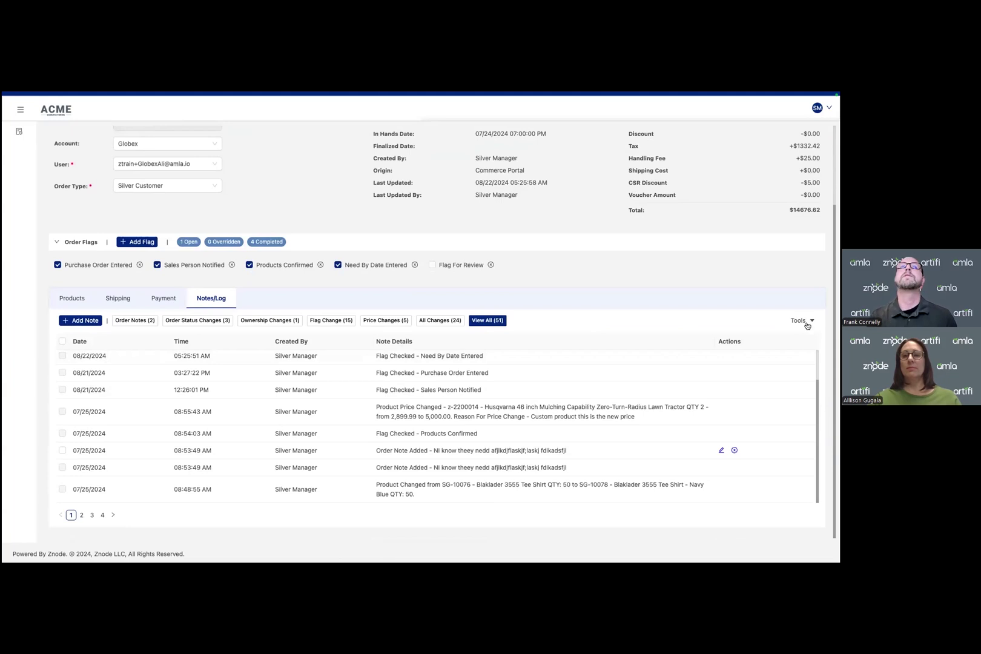
scroll(601, 389, "up", 1)
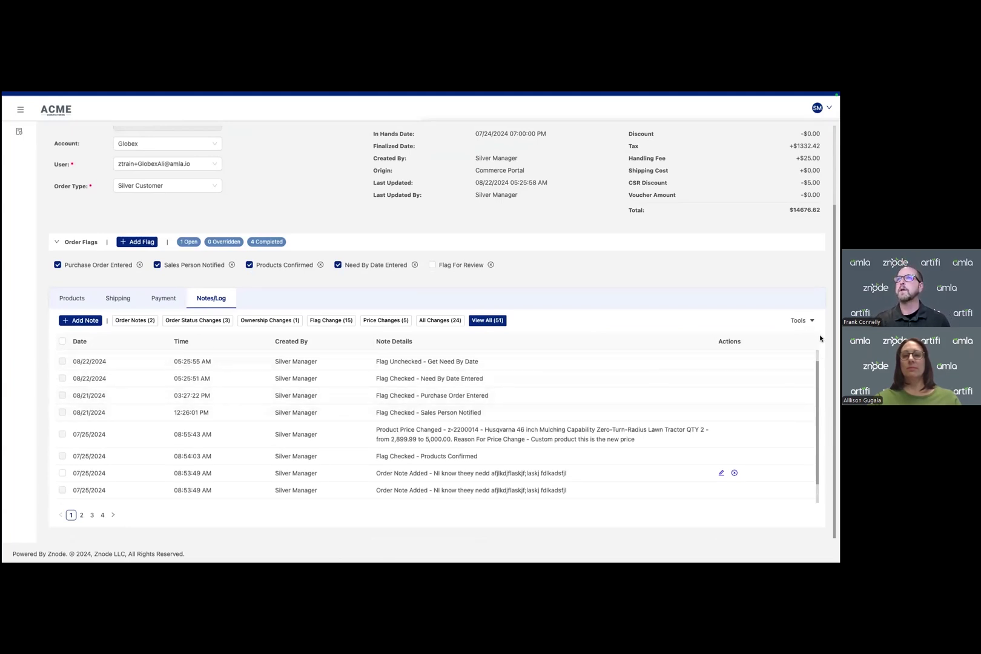
left_click(807, 323)
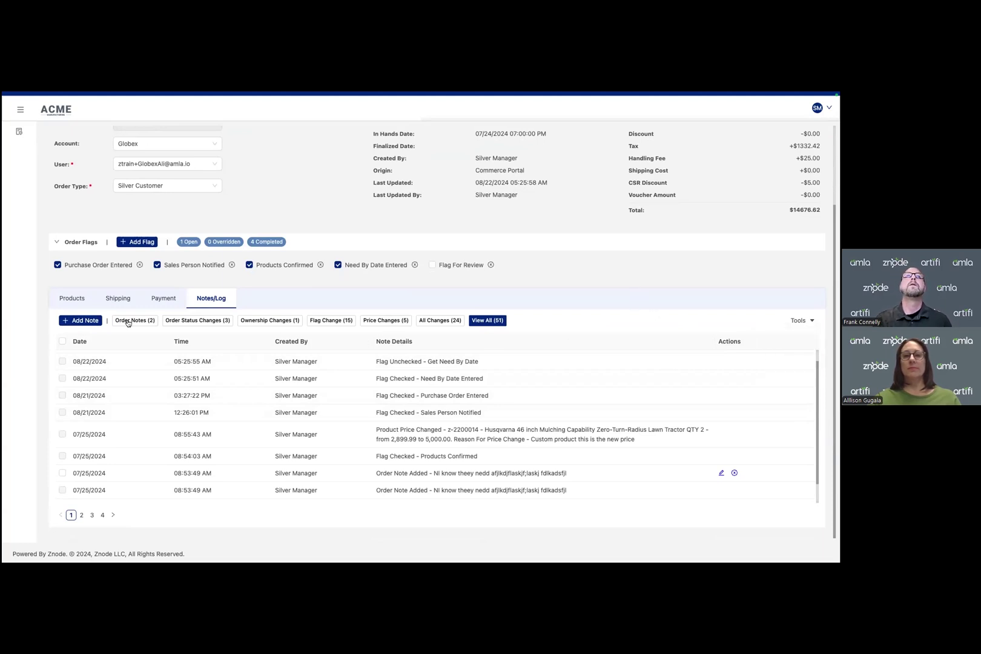
left_click(66, 299)
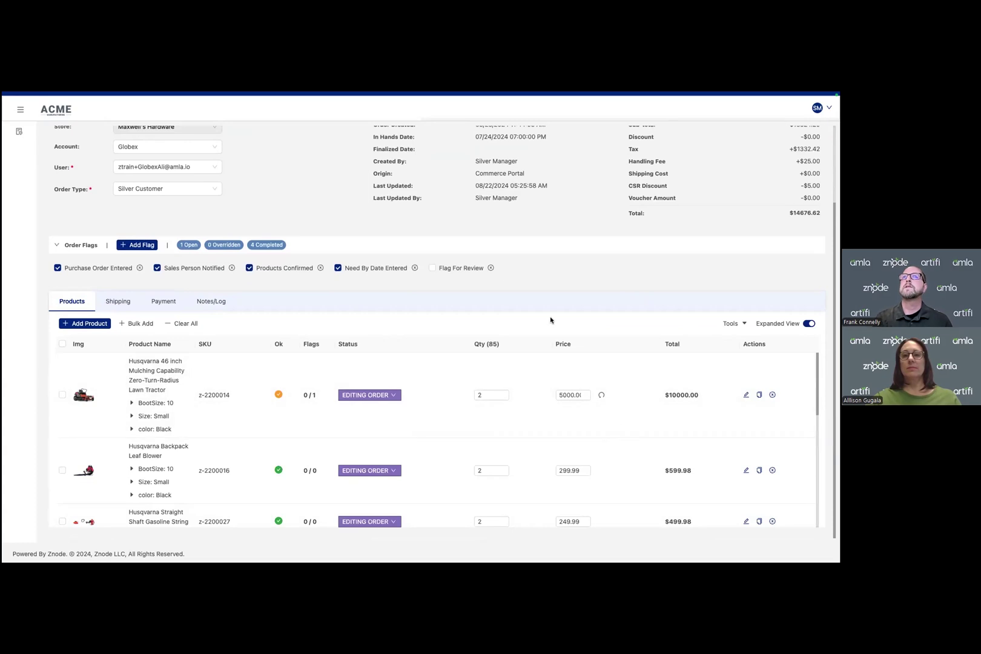
scroll(560, 276, "up", 3)
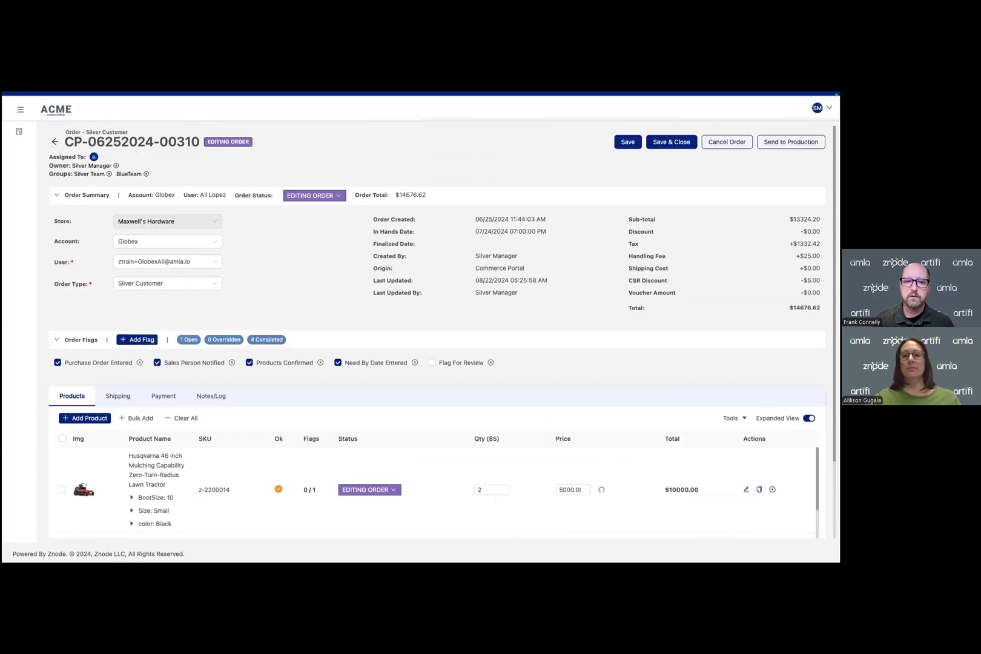
key("ctrl+Right")
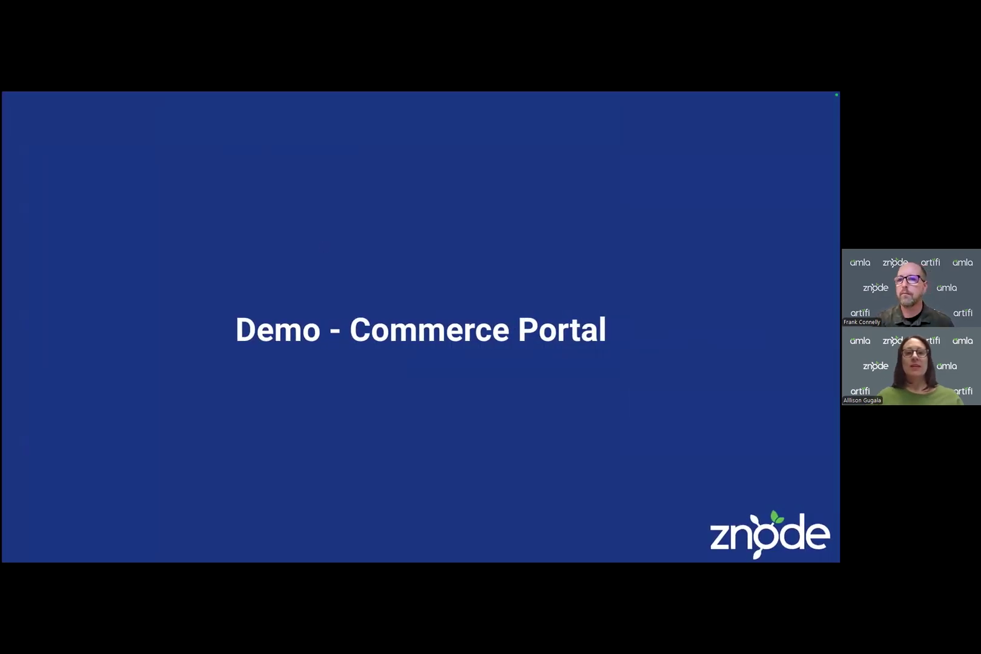
key("Right")
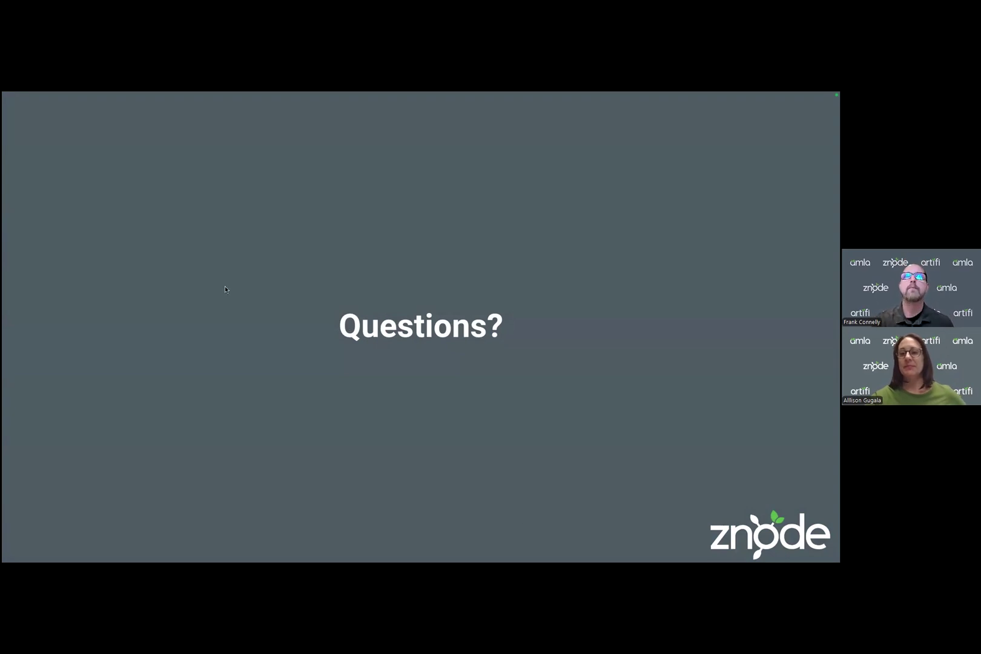
key("Escape")
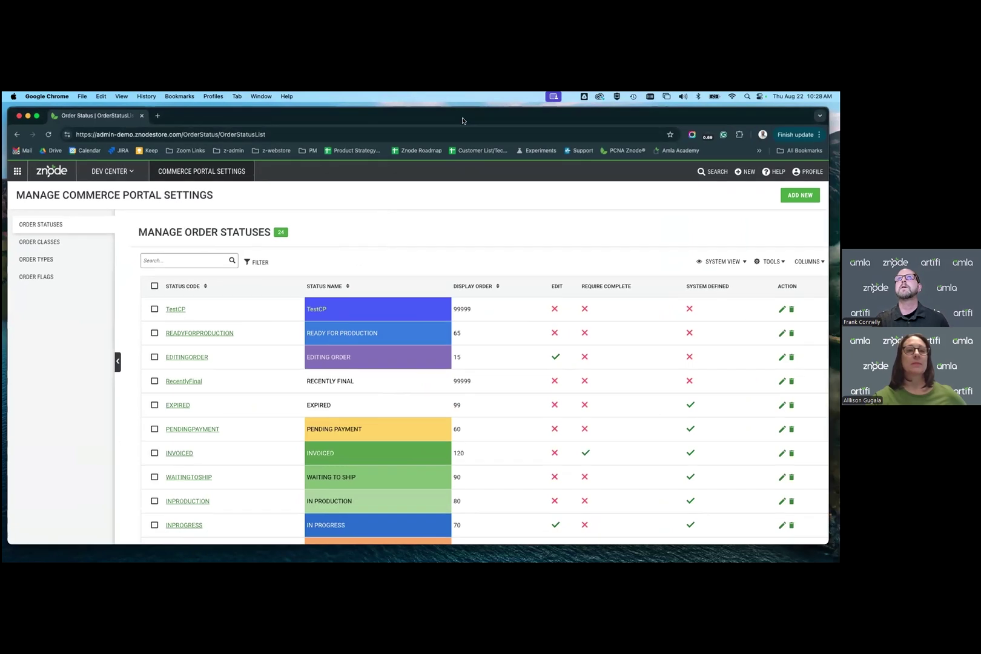
- Open the Commerce Portal Manager role from the admin site's Roles & Access Rights and show its commerce portal permissions
left_click(15, 167)
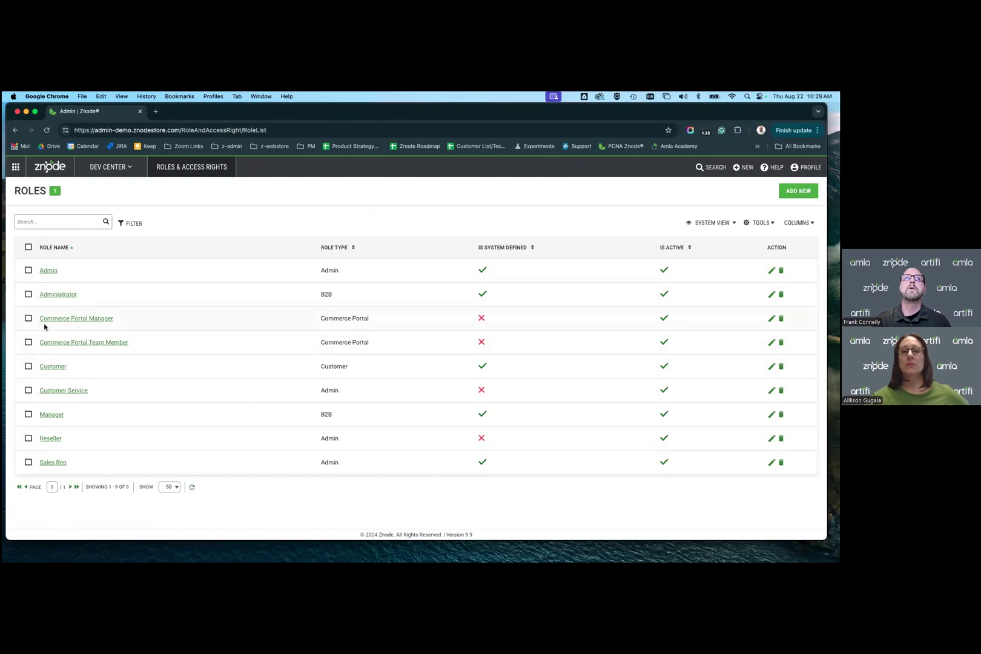
left_click(64, 320)
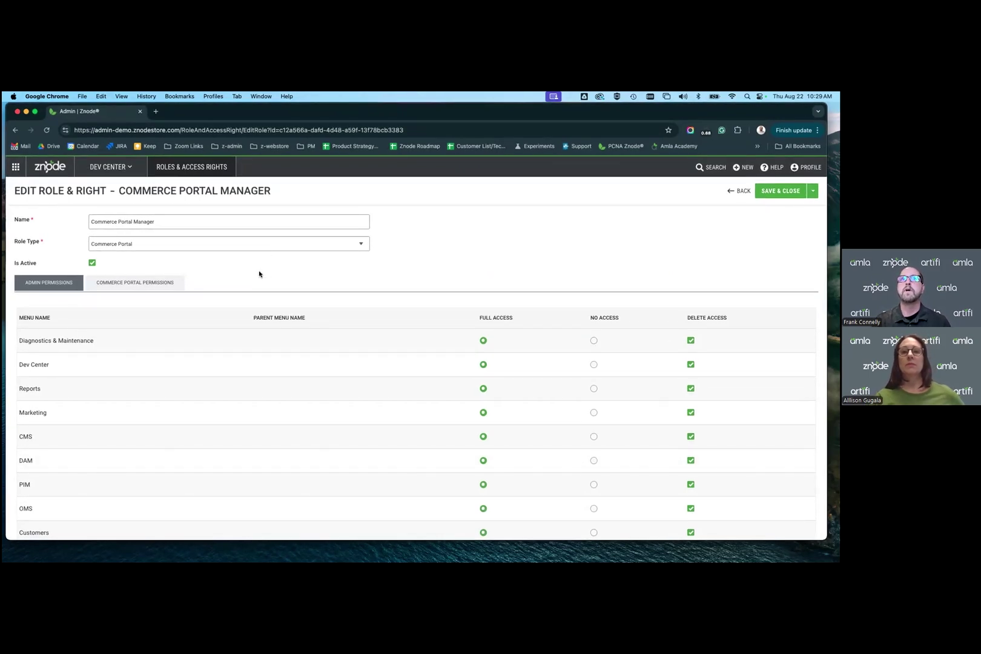
left_click(126, 284)
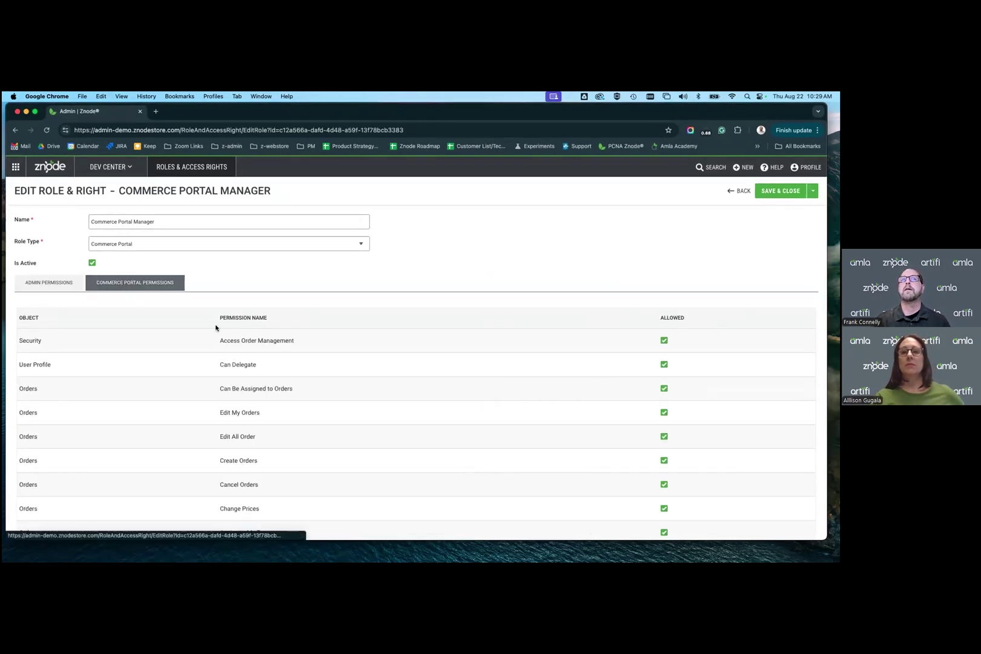
- Review the full list of the role's commerce portal permissions and return to the roles list without changing any
scroll(353, 373, "down", 6)
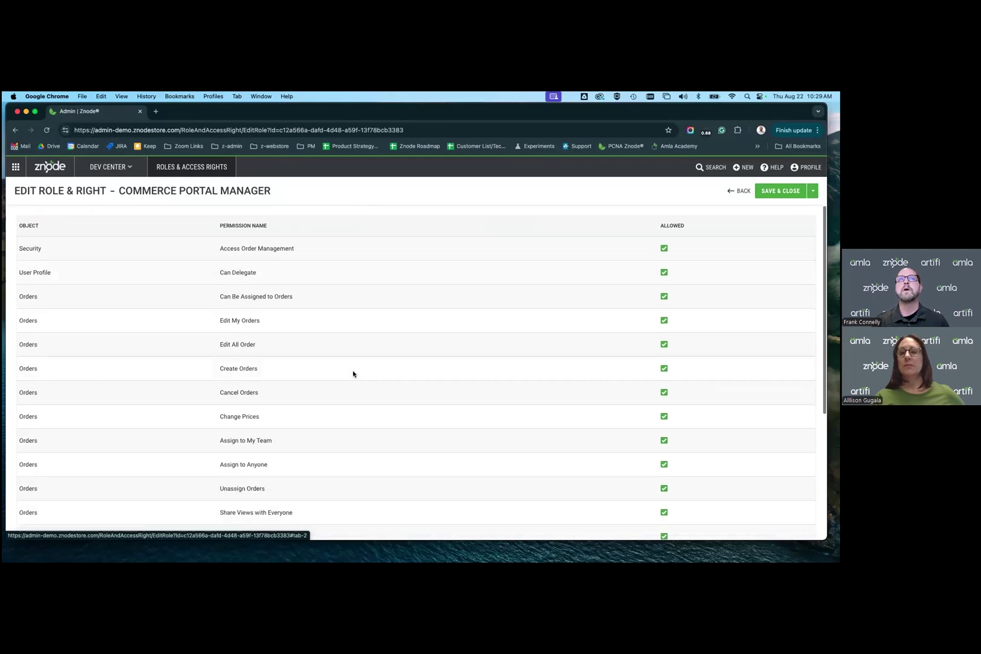
scroll(353, 374, "up", 6)
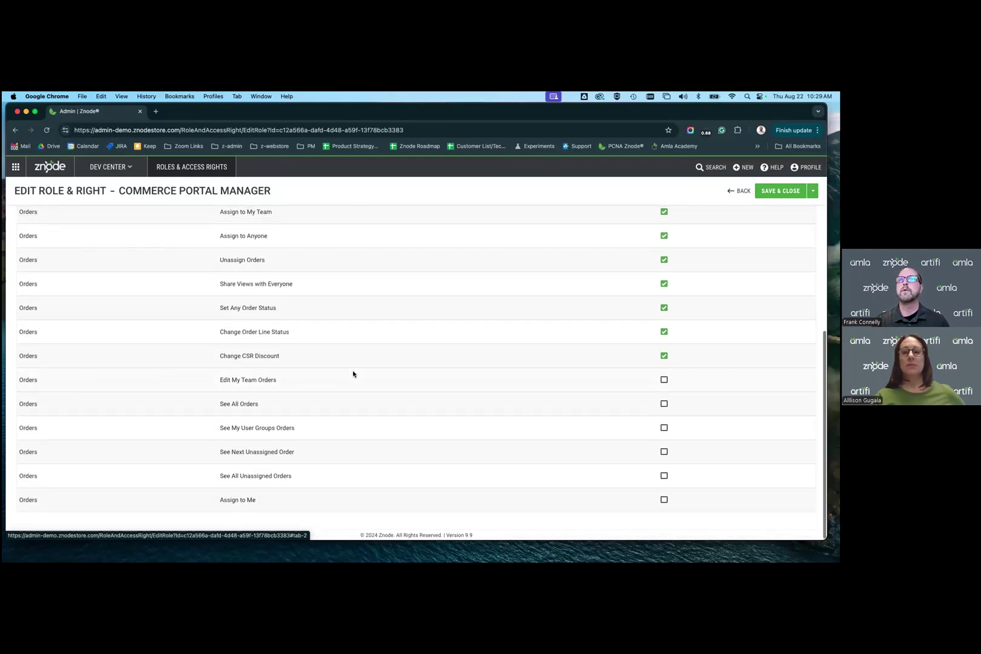
scroll(352, 373, "up", 2)
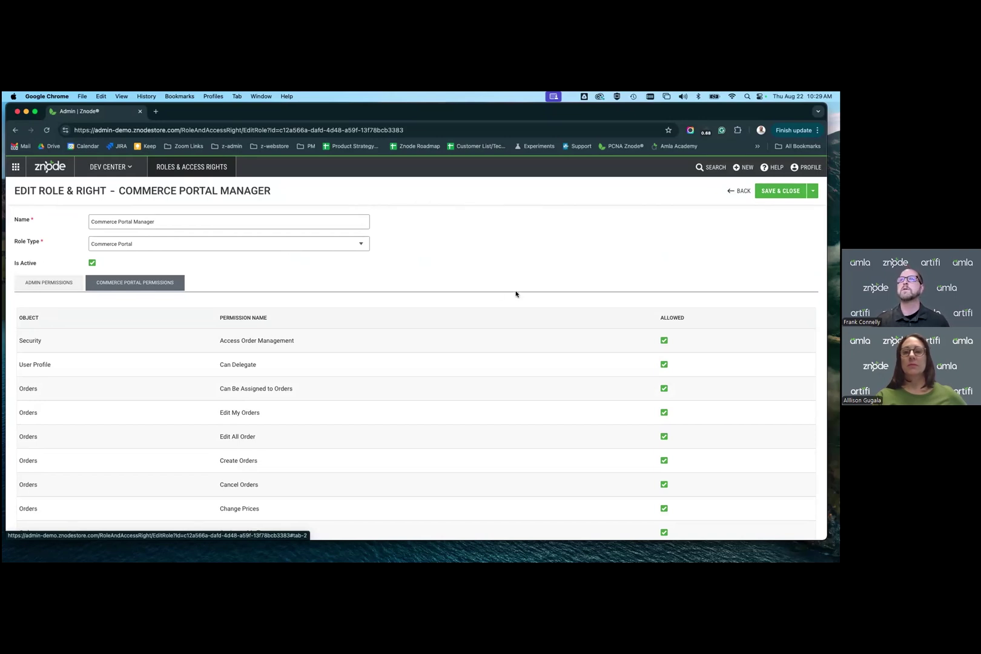
scroll(483, 391, "down", 5)
scroll(551, 383, "down", 4)
scroll(602, 337, "up", 10)
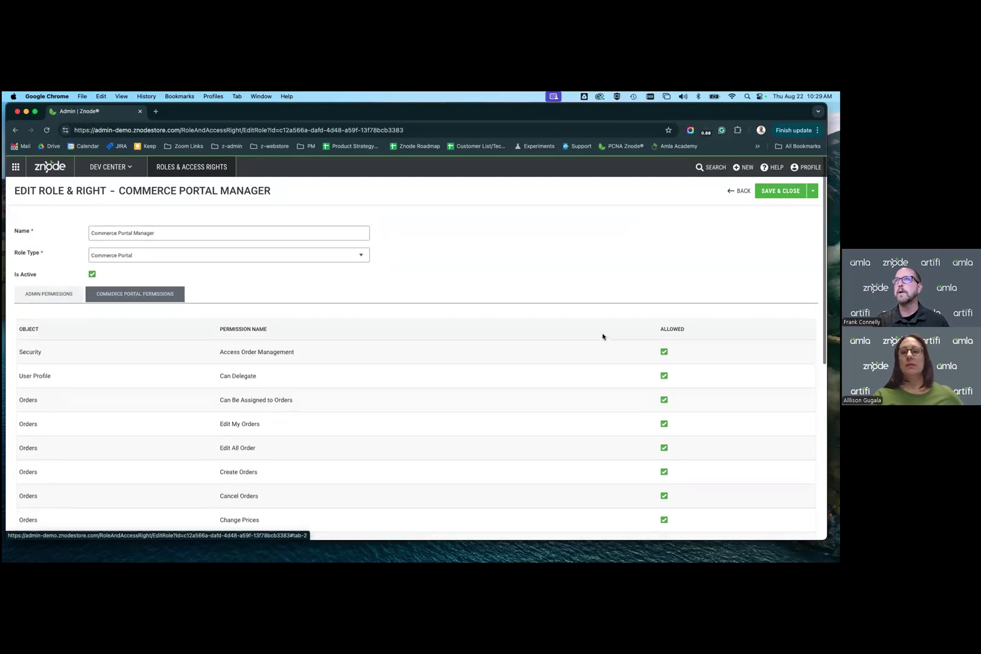
left_click(738, 190)
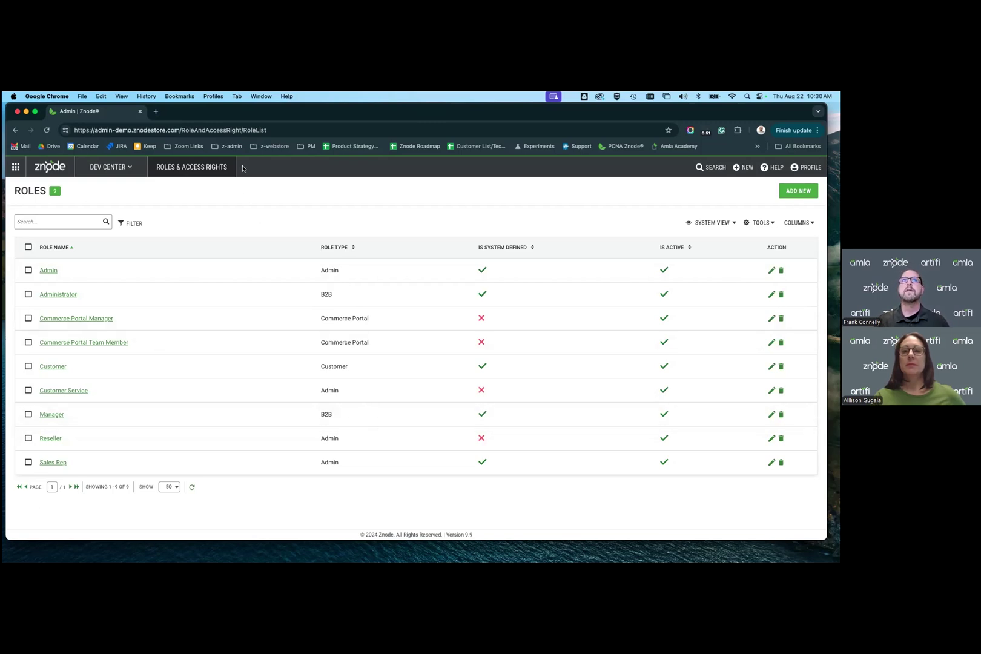
key("ctrl+Right")
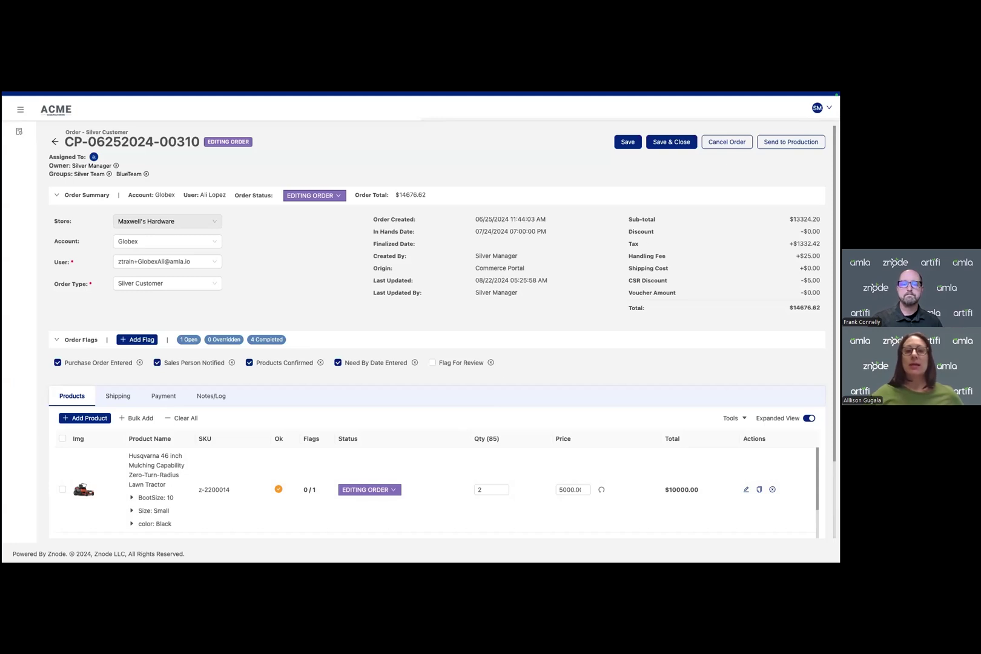
key("ctrl+Right")
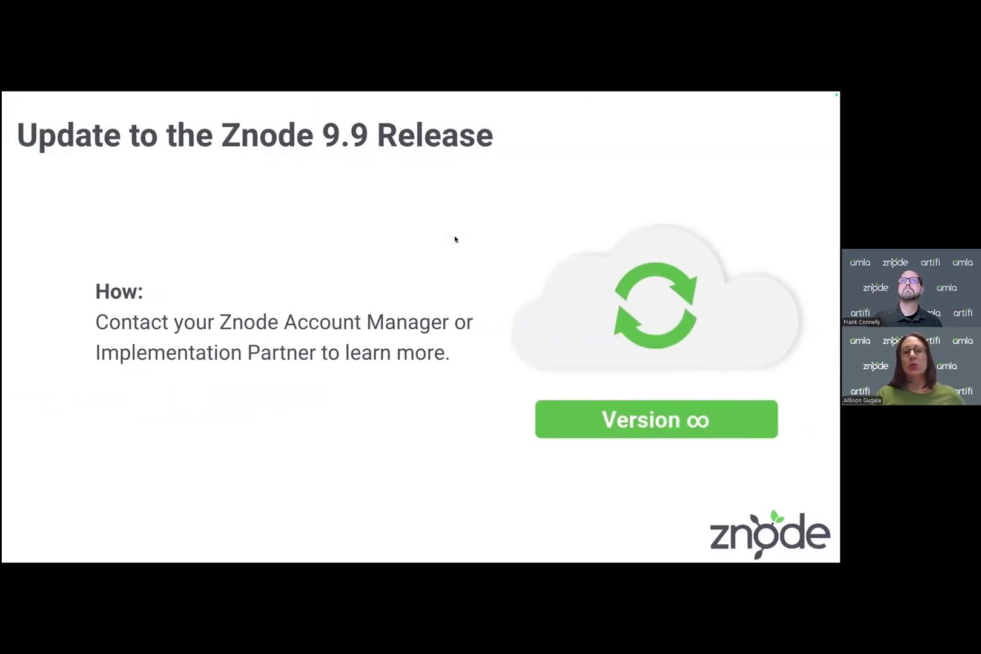